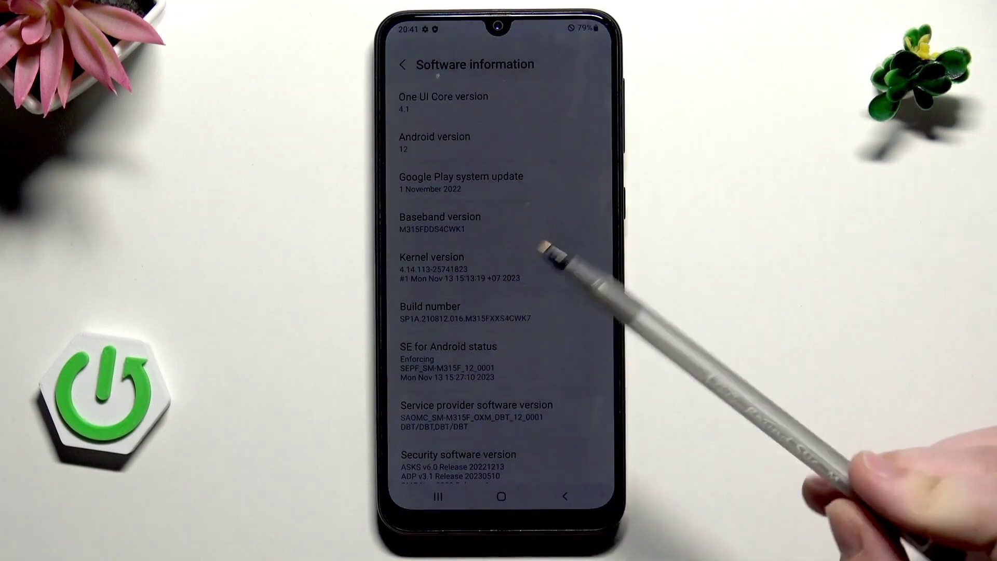
# - Leave the phone's software information page and power the phone off from the home screen
pyautogui.scroll(-1, 498, 260)
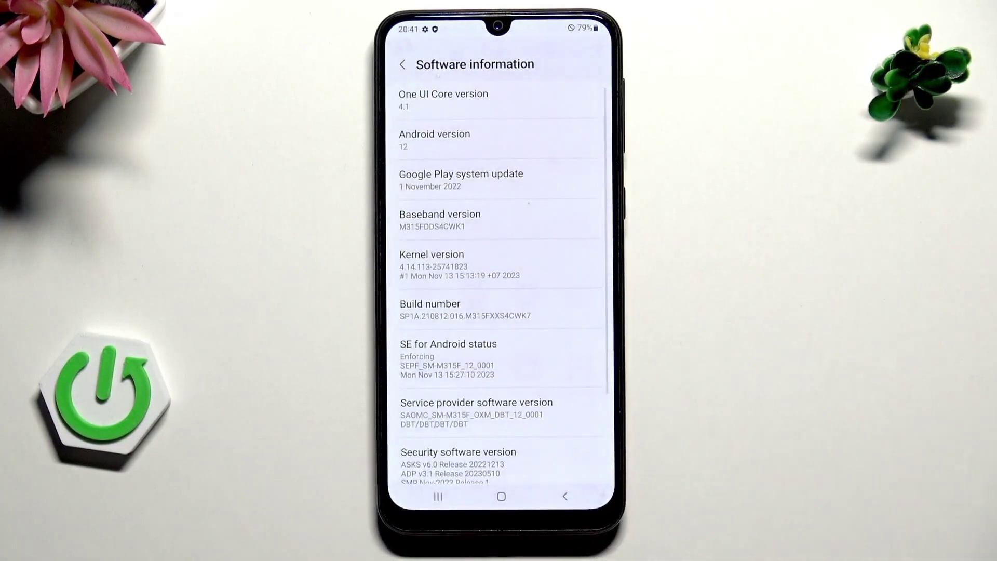
pyautogui.click(501, 497)
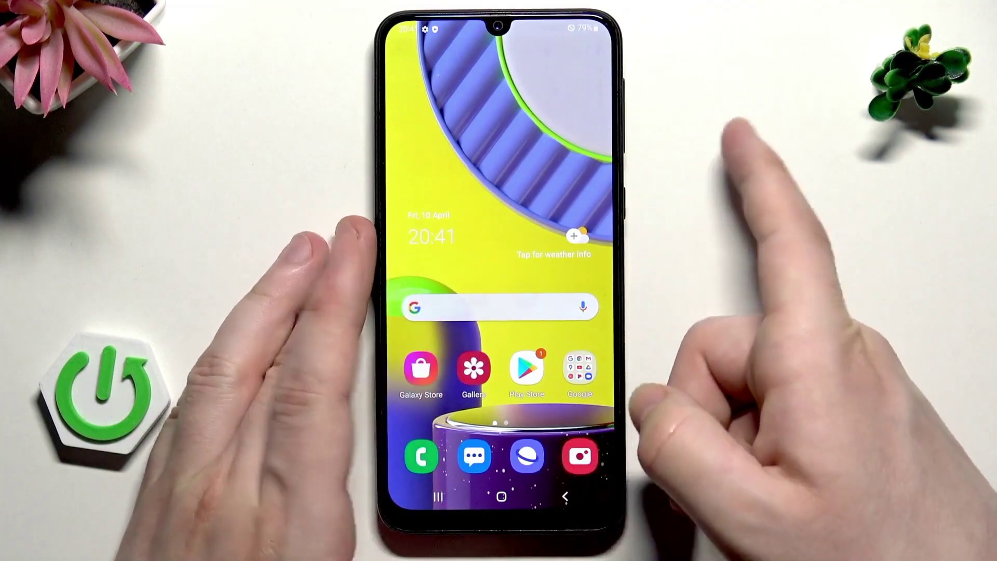
pyautogui.click(626, 193)
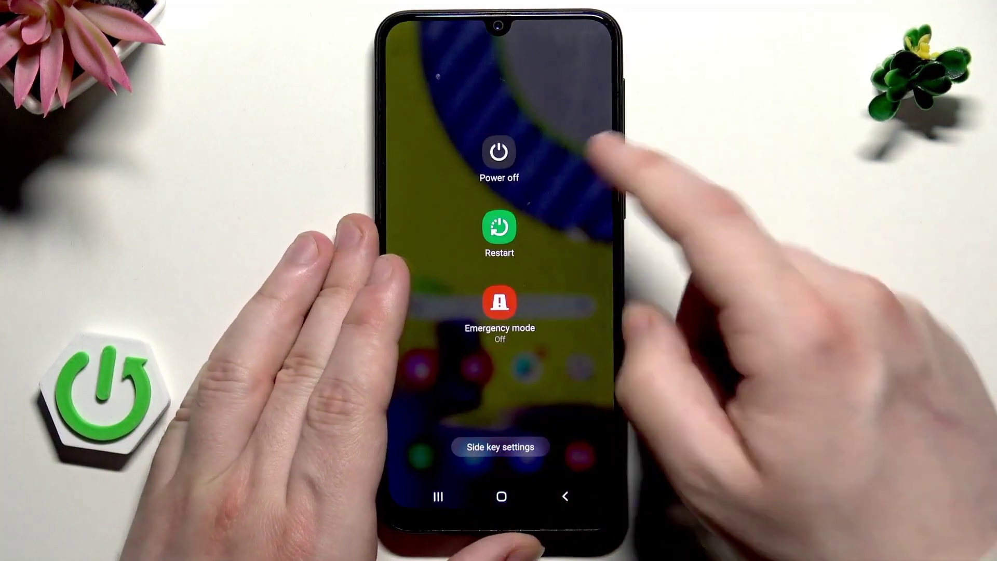
pyautogui.click(499, 151)
pyautogui.click(499, 223)
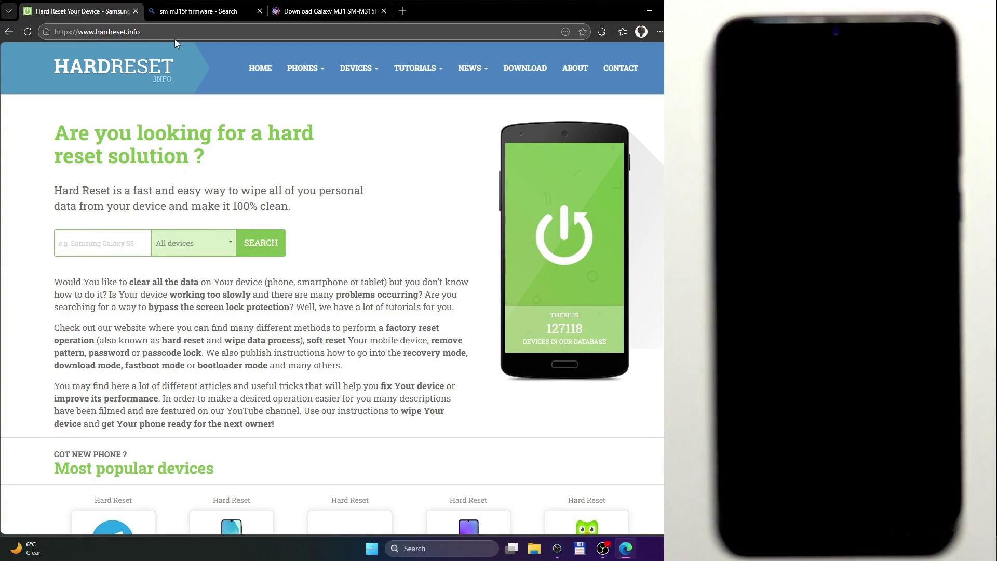
# - Search the HardReset.info downloads for "samsung drivers" and open the Samsung Drivers download page
pyautogui.click(524, 68)
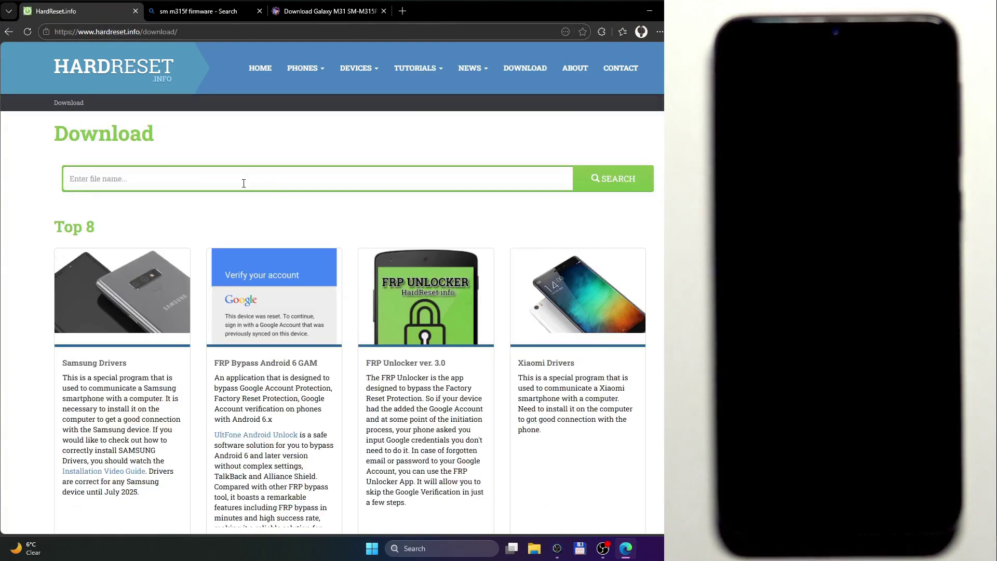
pyautogui.click(174, 178)
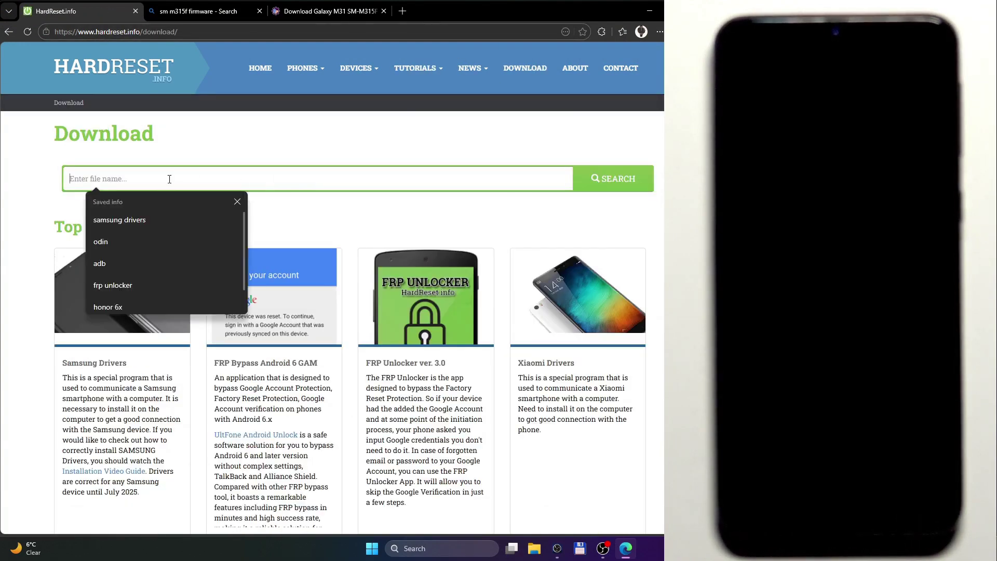
pyautogui.click(148, 218)
pyautogui.click(584, 175)
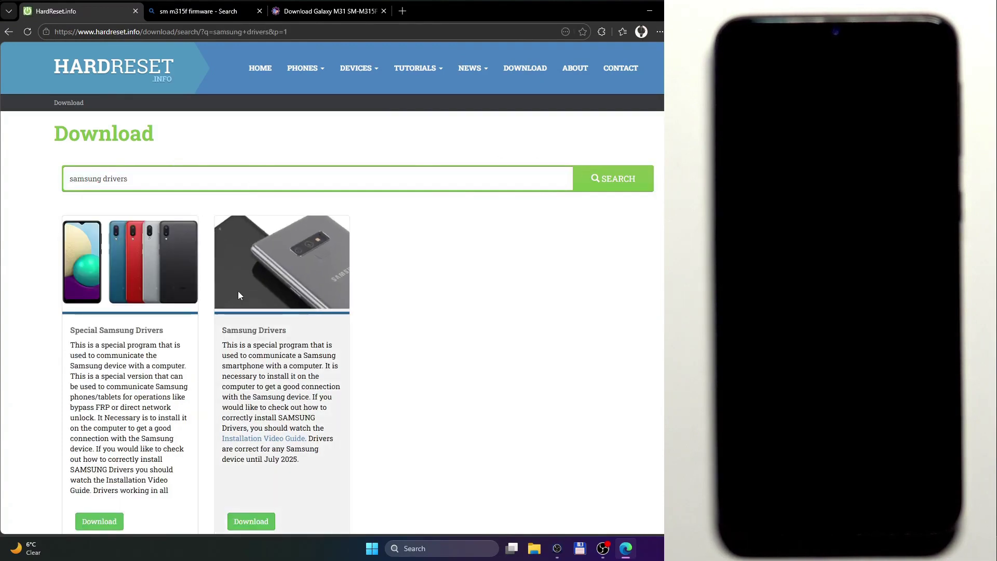
pyautogui.click(273, 325)
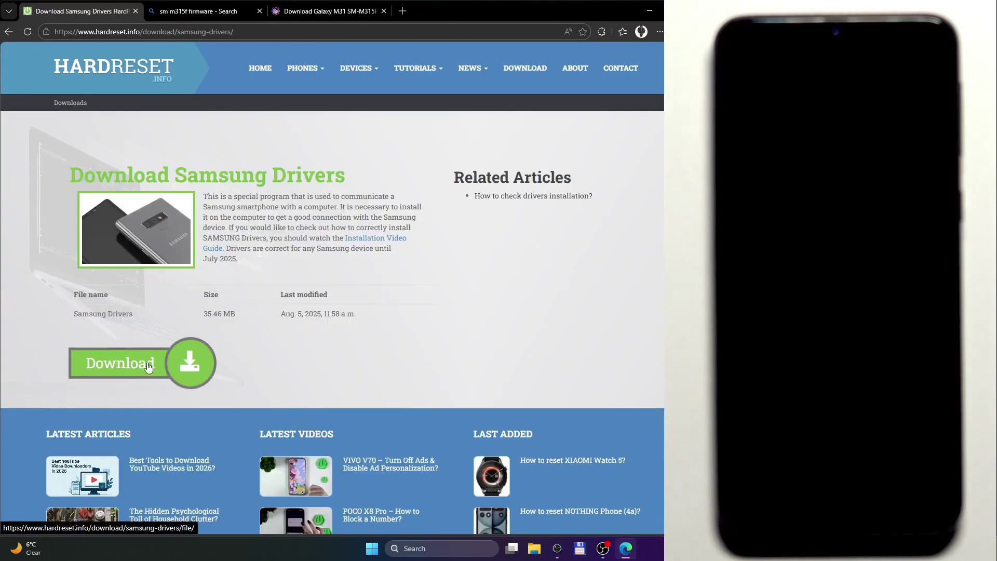
# - Return to the download search, look up "odin" and open the Odin3 v3.14.4 download page
pyautogui.hotkey('alt', 'Left')
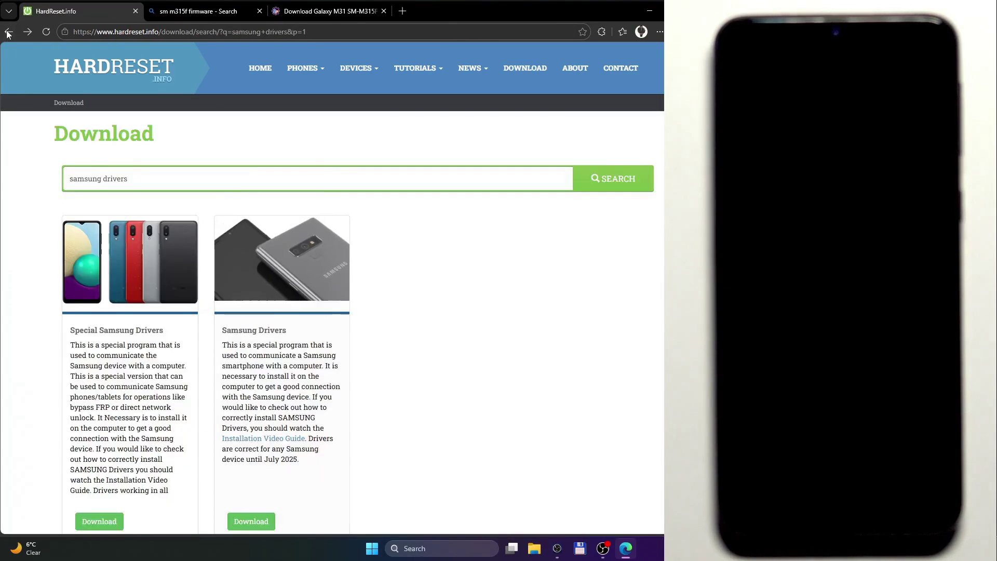
pyautogui.tripleClick(133, 184)
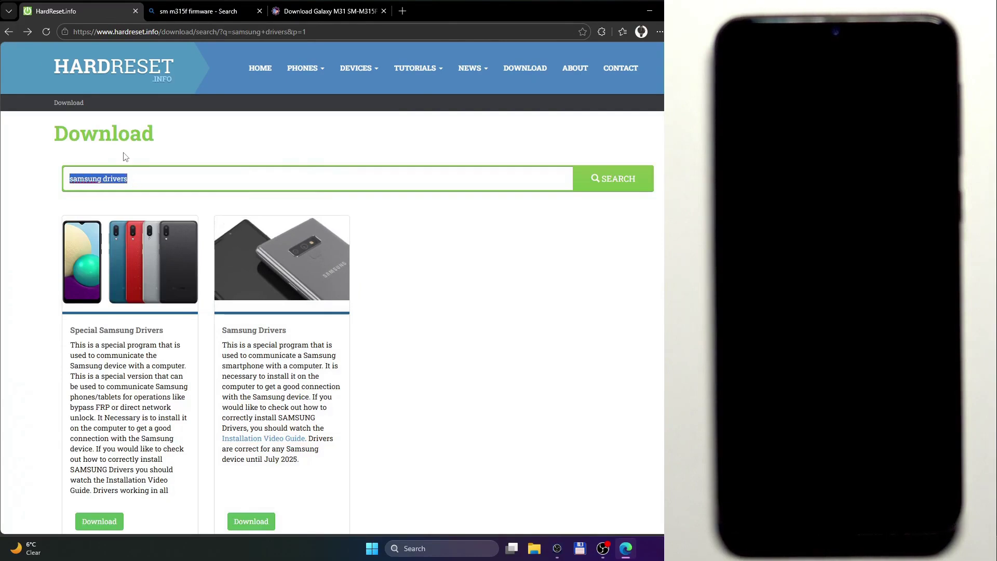
pyautogui.press('BackSpace')
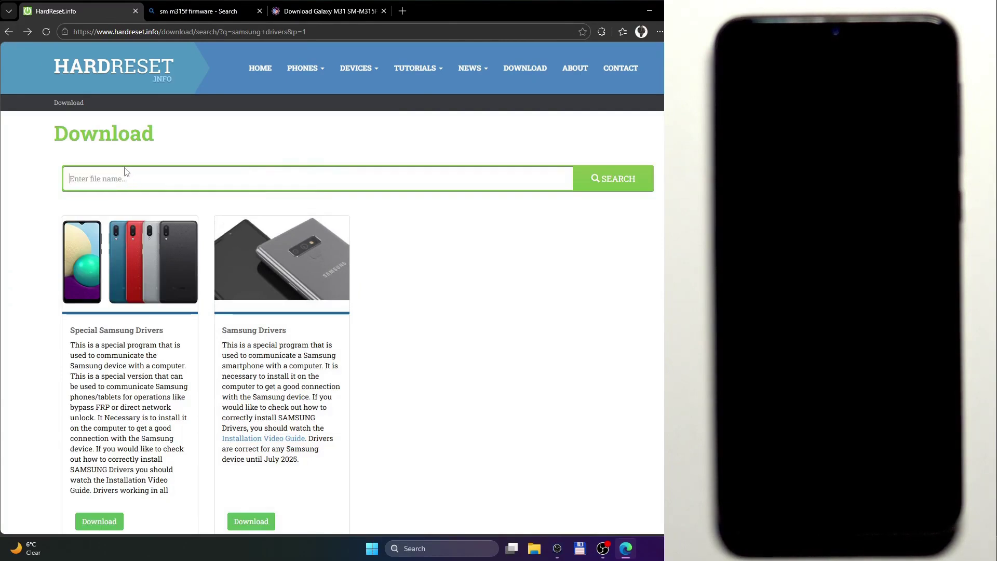
pyautogui.write('odin')
pyautogui.click(598, 191)
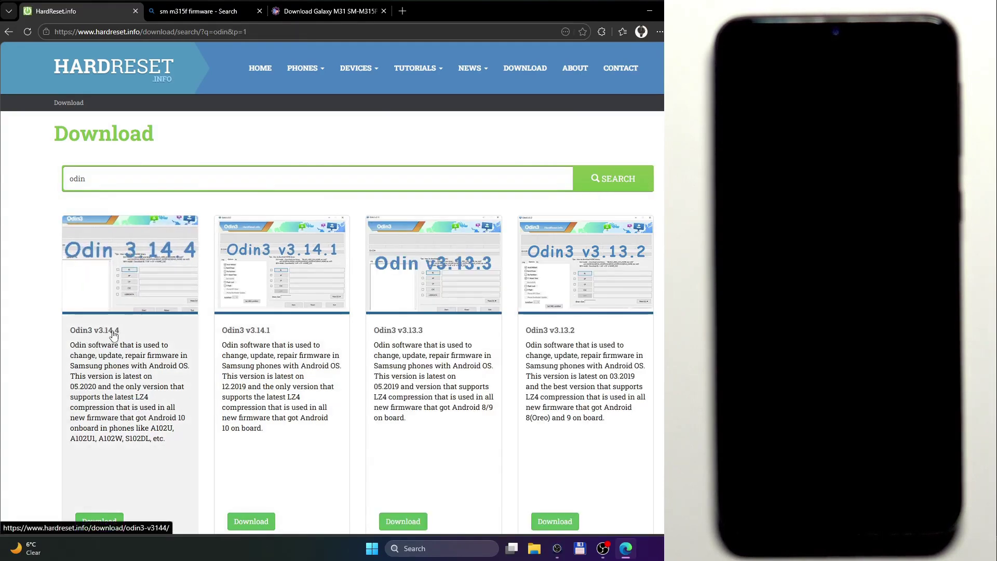
pyautogui.click(114, 332)
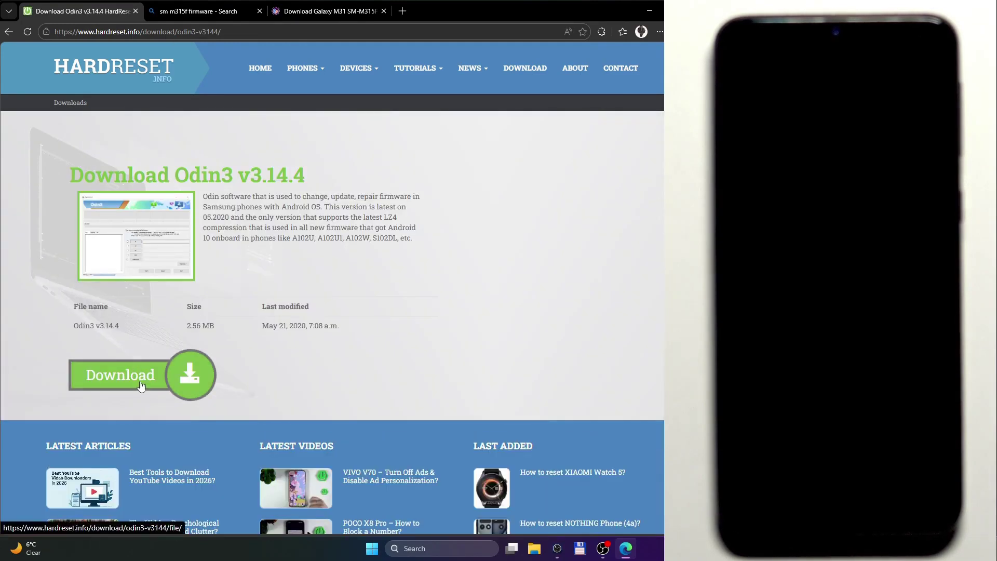
# - Find the samfw.com result among the "sm m315f firmware" search results and open the site's SM-M315F firmware page
pyautogui.click(176, 12)
pyautogui.scroll(8, 211, 202)
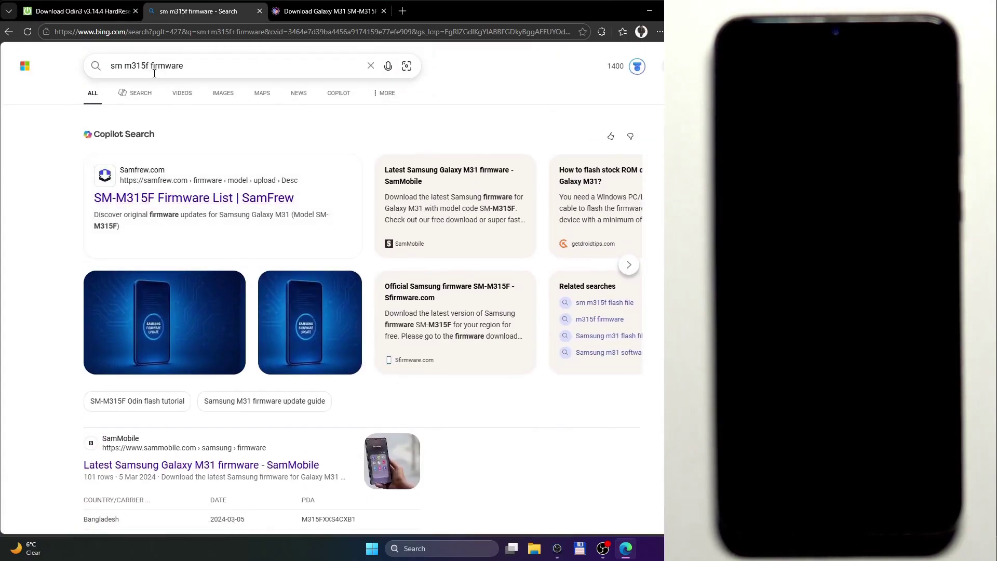
pyautogui.scroll(-13, 66, 239)
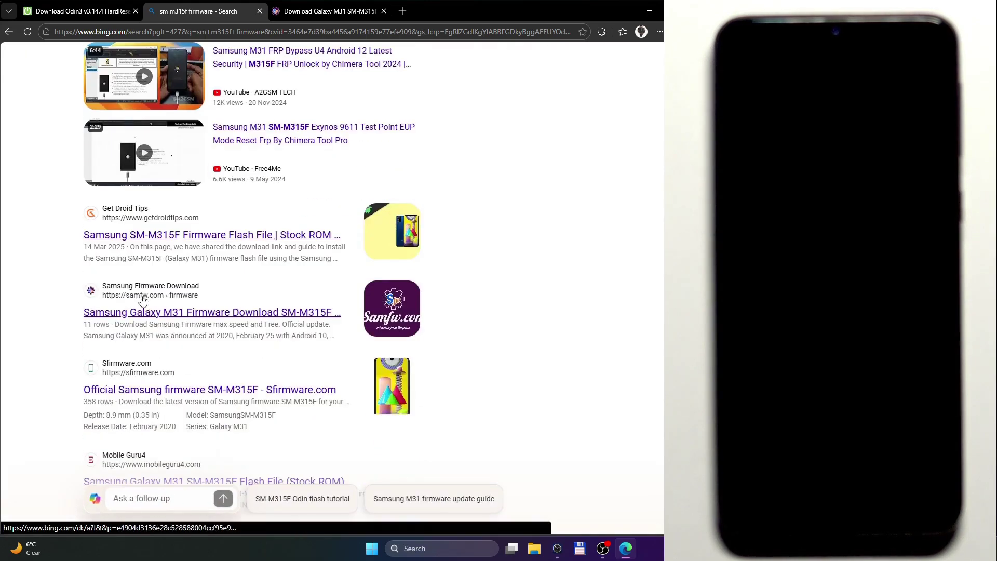
pyautogui.click(154, 312)
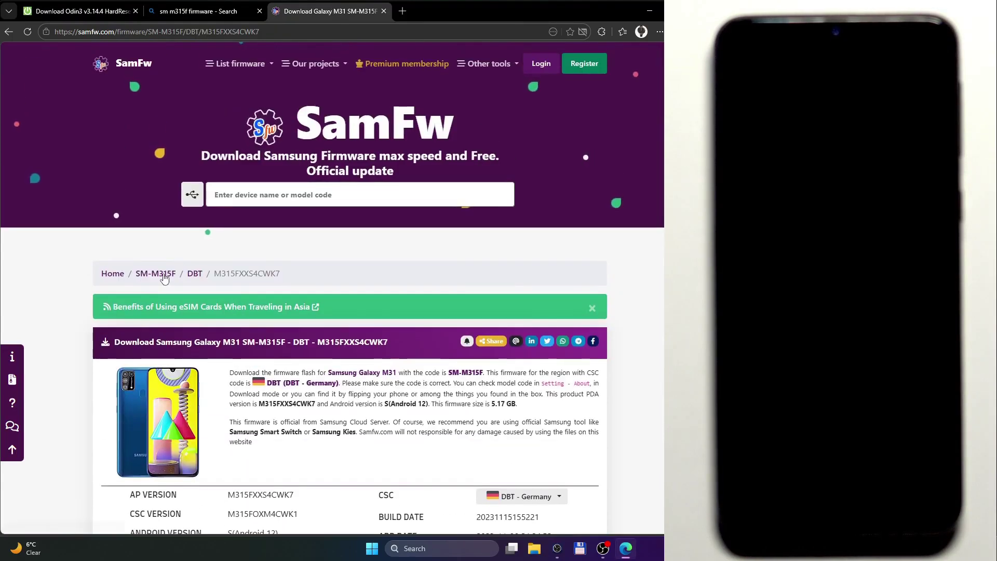
# - Browse the CSC regions for the SM-M315F and choose Germany (DBT) under Europe
pyautogui.scroll(-3, 434, 243)
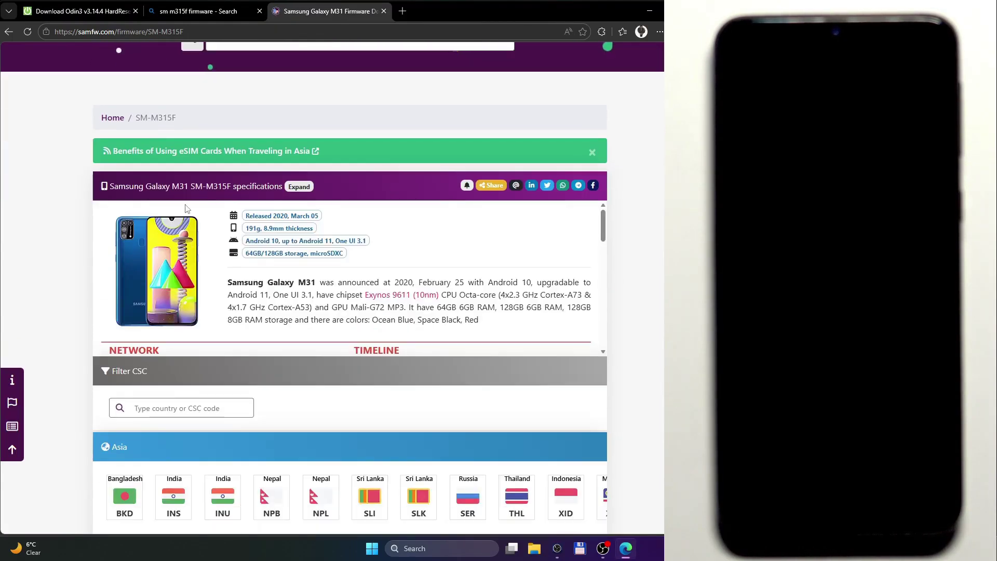
pyautogui.scroll(-4, 430, 269)
pyautogui.scroll(-2, 304, 292)
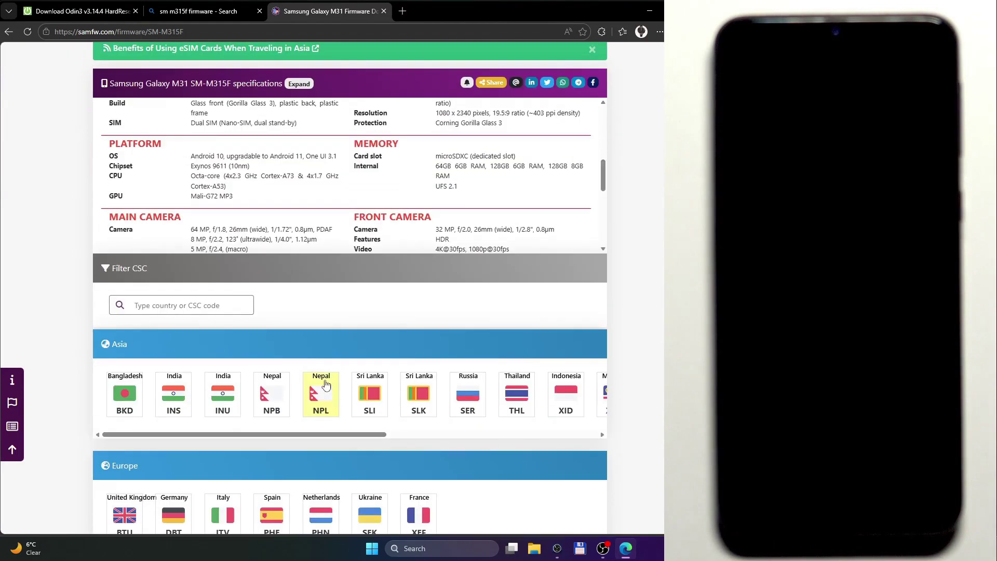
pyautogui.scroll(-1, 287, 298)
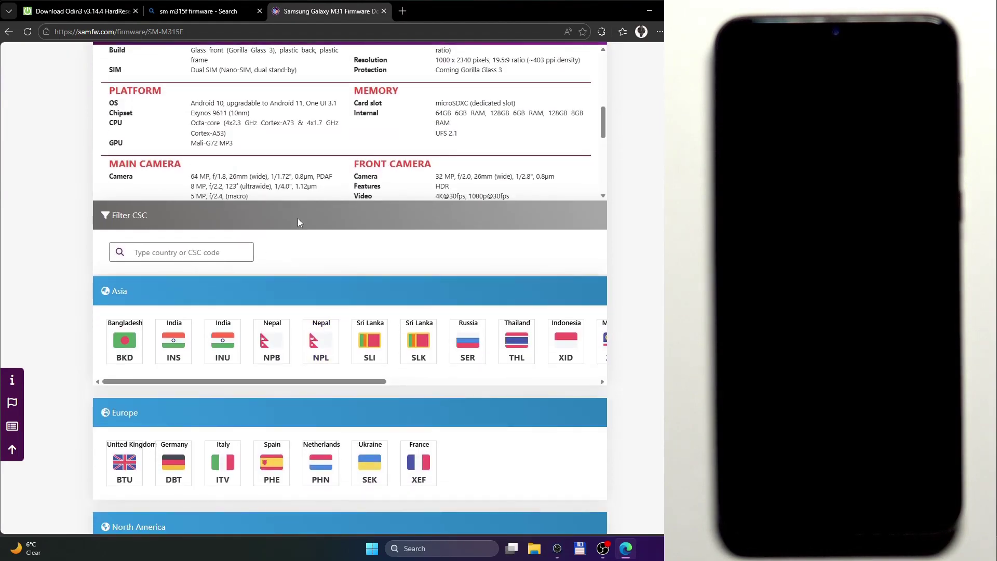
pyautogui.moveTo(260, 382)
pyautogui.mouseDown()
pyautogui.moveTo(507, 384)
pyautogui.moveTo(265, 384)
pyautogui.mouseUp()
pyautogui.scroll(-1, 264, 333)
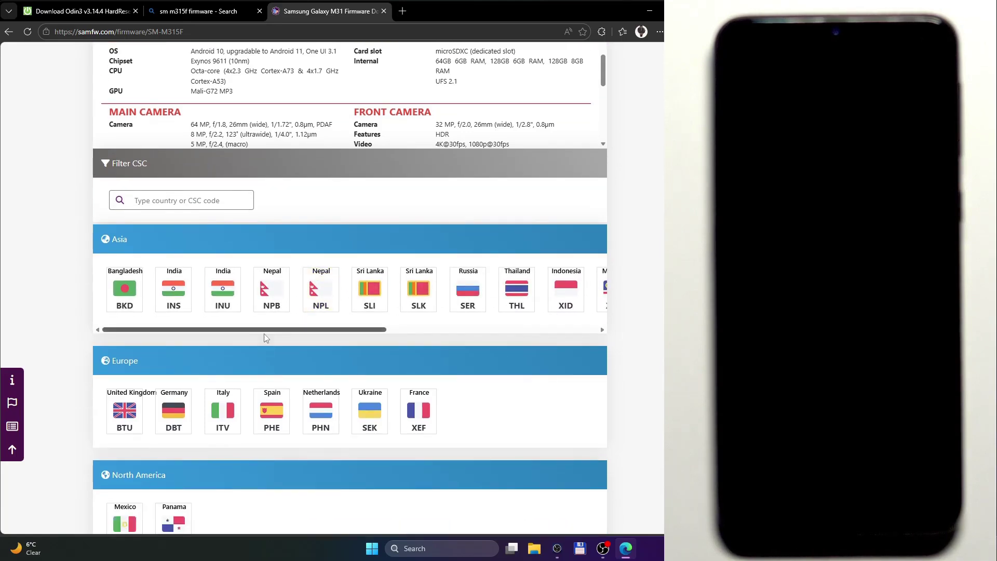
pyautogui.scroll(-2, 234, 319)
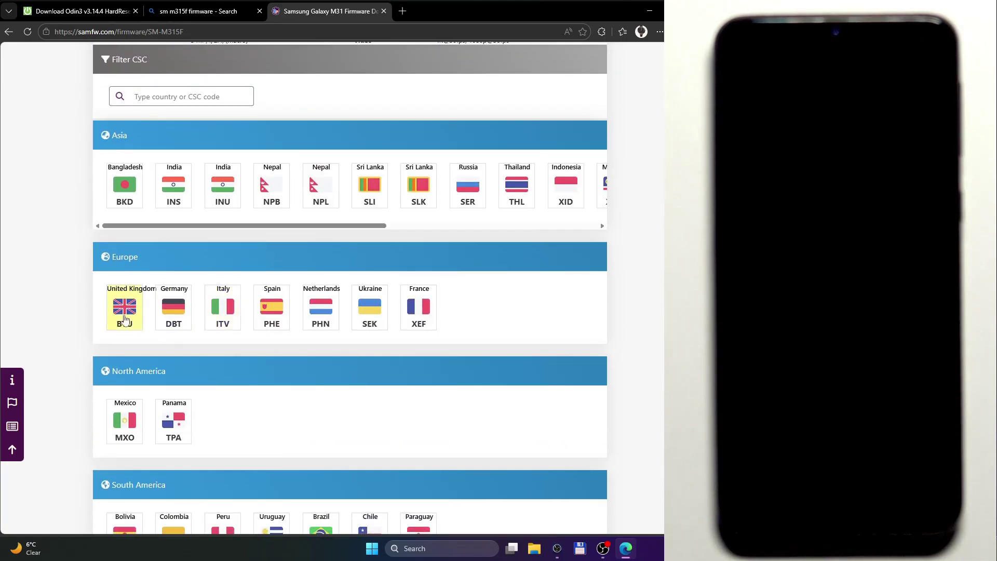
pyautogui.scroll(-2, 188, 360)
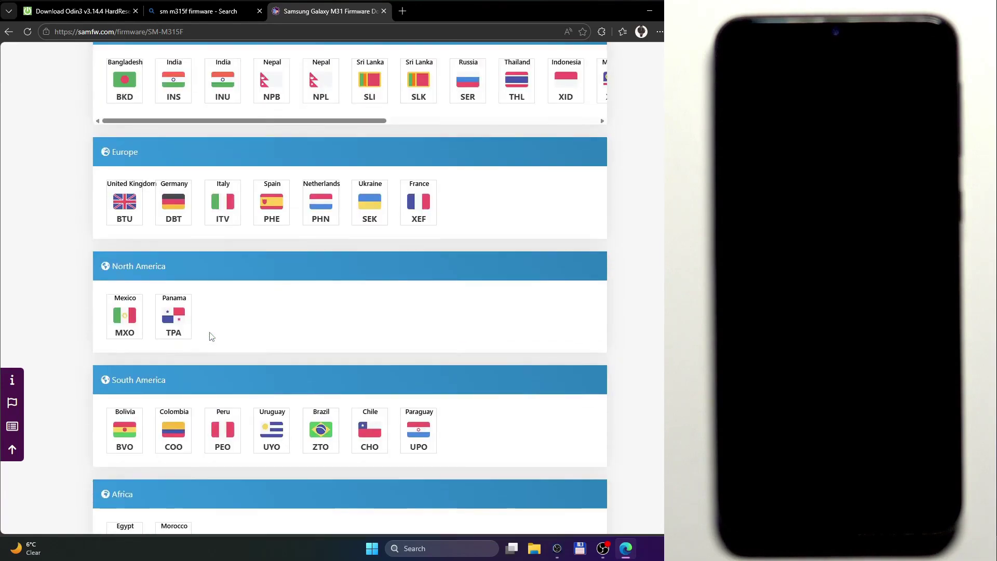
pyautogui.scroll(1, 212, 334)
pyautogui.click(190, 275)
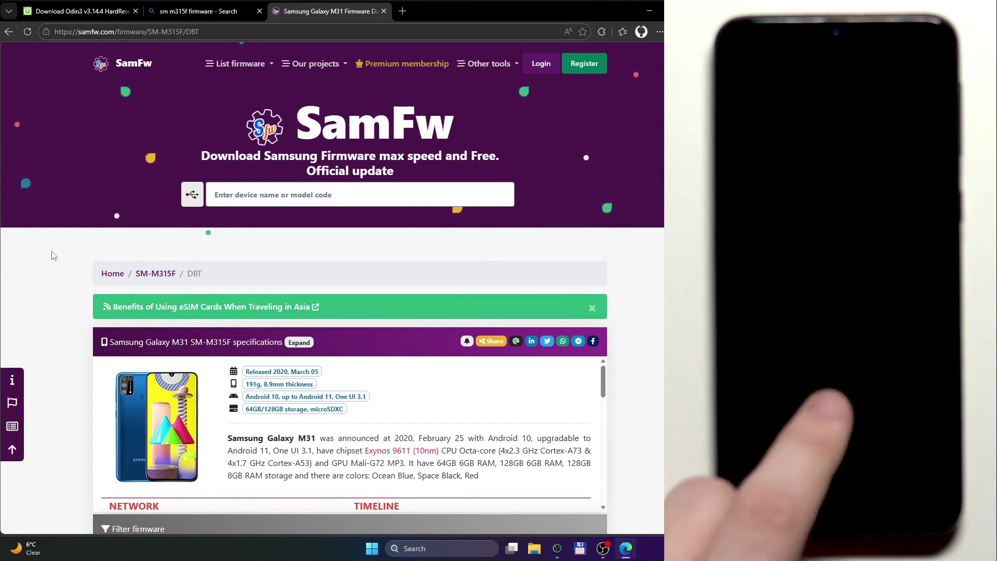
# - Open the Android 12 firmware version M315FXXS4CWK7 from the list of DBT firmwares
pyautogui.scroll(-5, 51, 255)
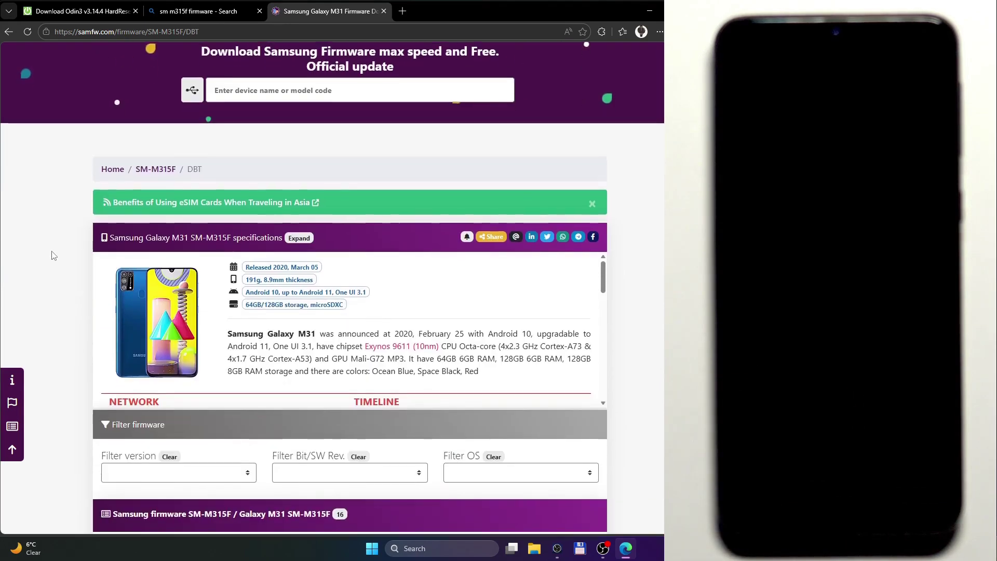
pyautogui.scroll(-4, 51, 255)
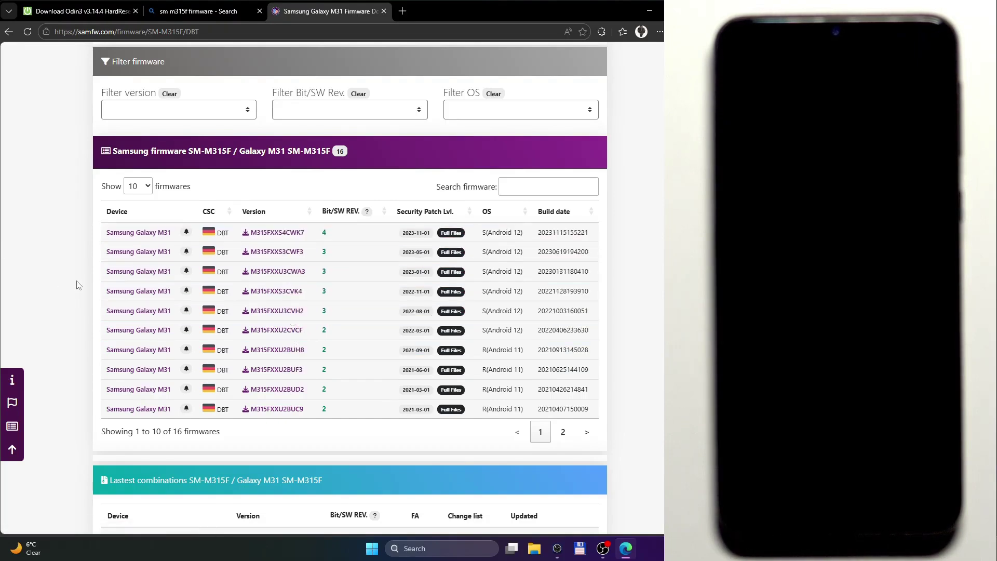
pyautogui.scroll(3, 78, 285)
pyautogui.scroll(-2, 208, 291)
pyautogui.click(261, 287)
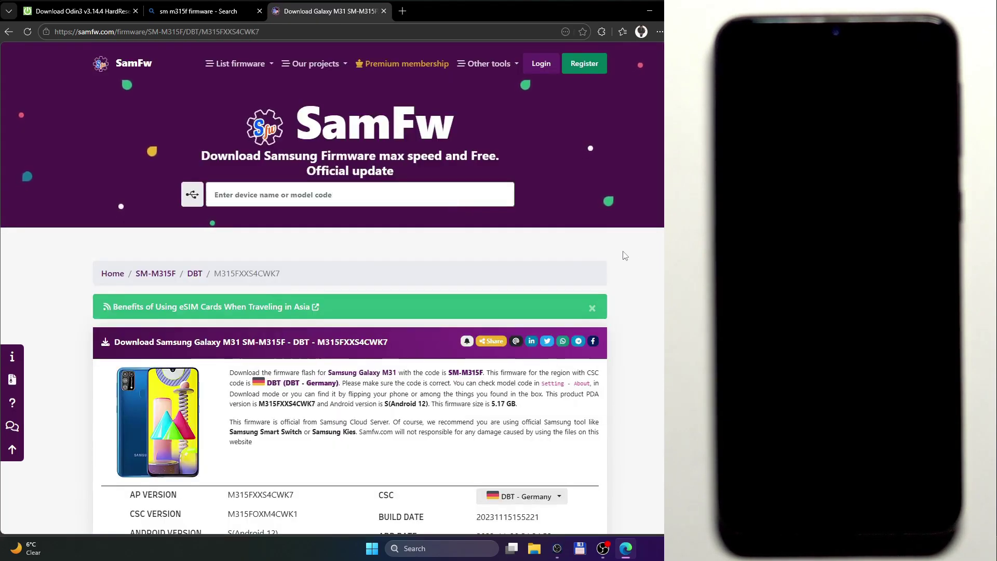
# - Request the full M315FXXS4CWK7 firmware download from the SamFw server
pyautogui.scroll(-9, 625, 256)
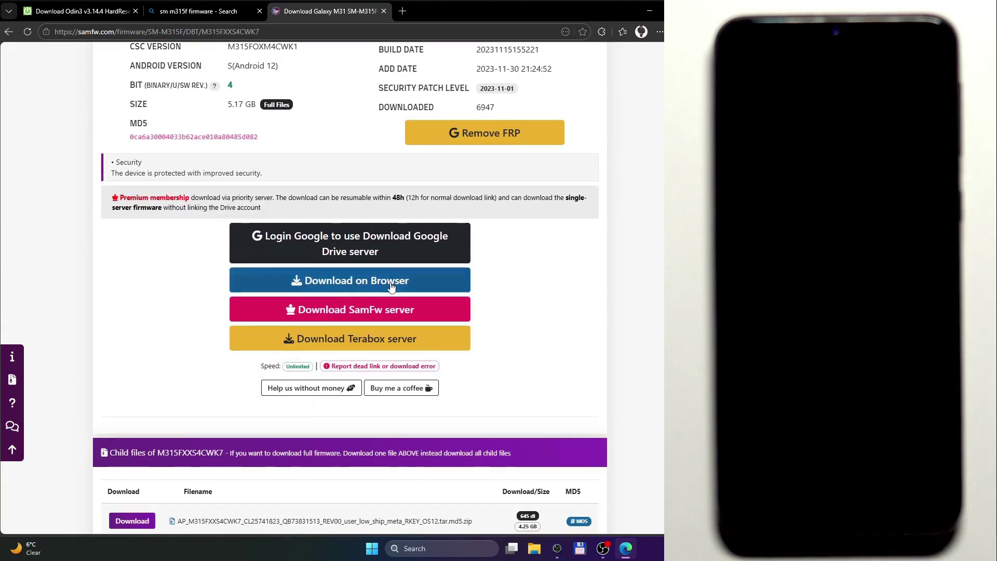
pyautogui.click(344, 311)
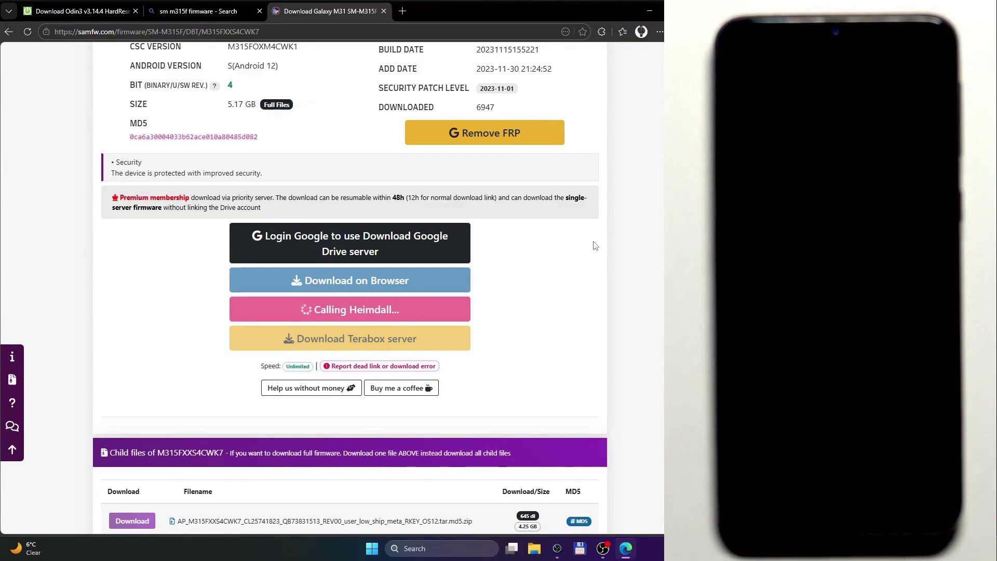
pyautogui.press('capslock')
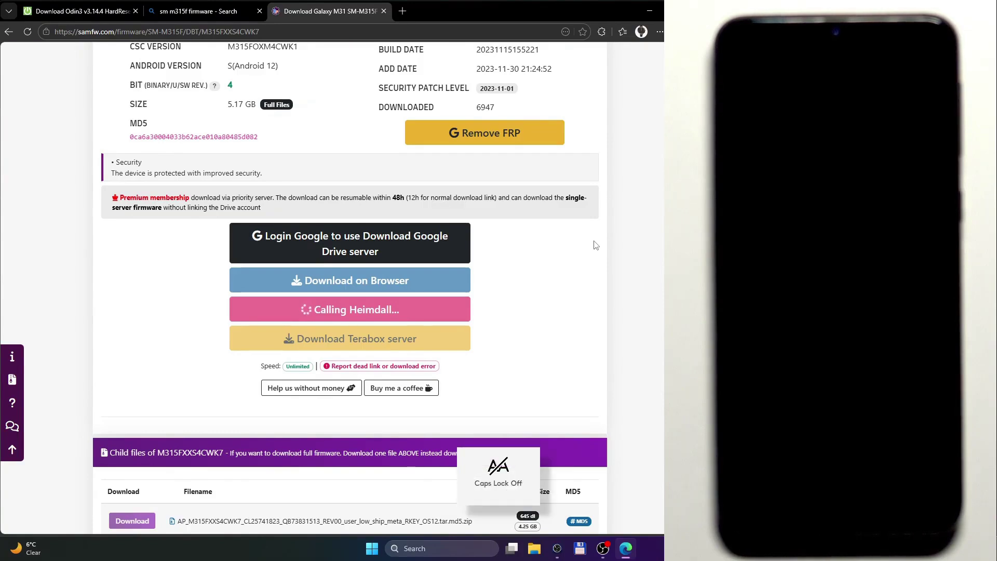
pyautogui.click(397, 331)
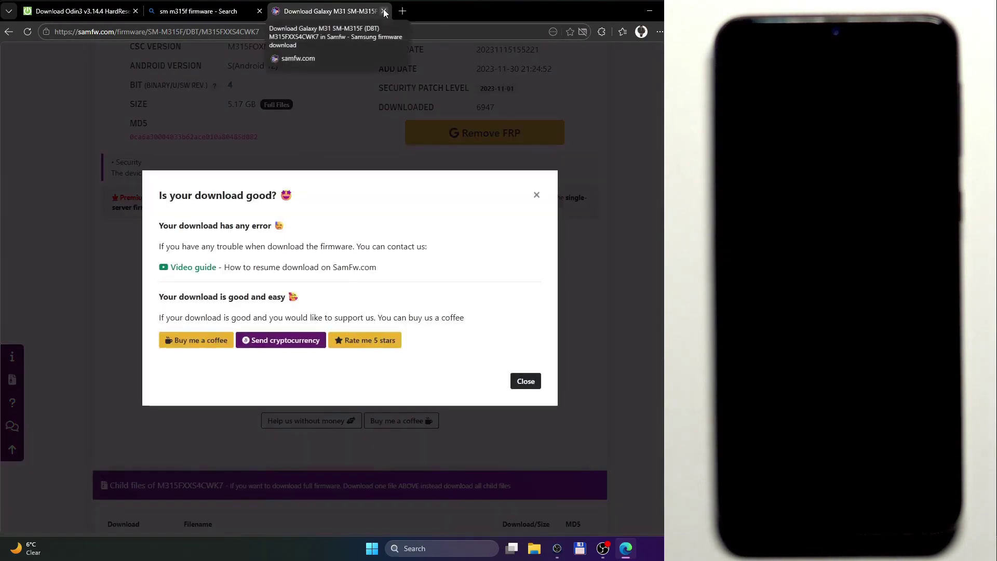
# - Close the SamFw and search results pages and return to the HardReset.info home page
pyautogui.click(383, 11)
pyautogui.click(259, 11)
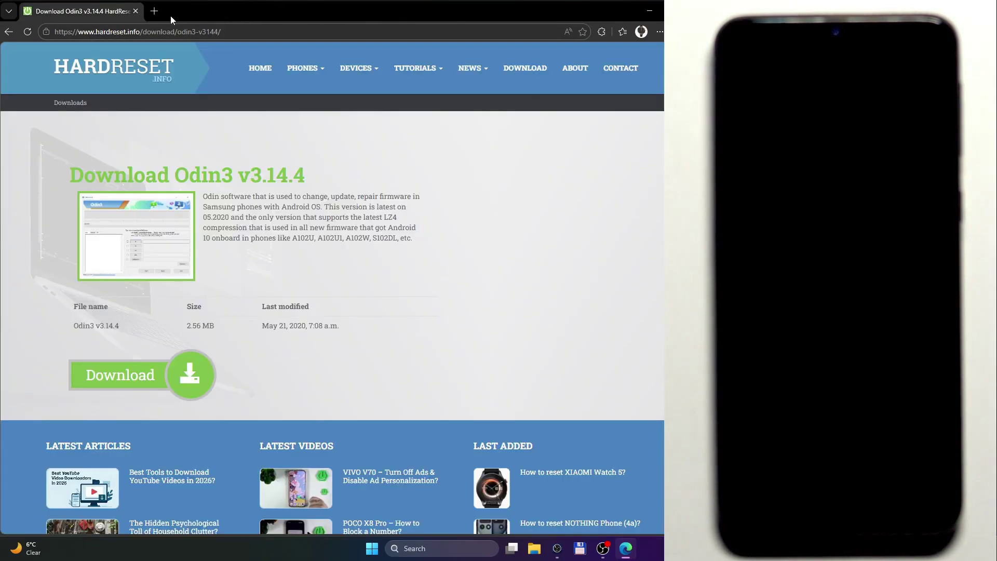
pyautogui.click(149, 72)
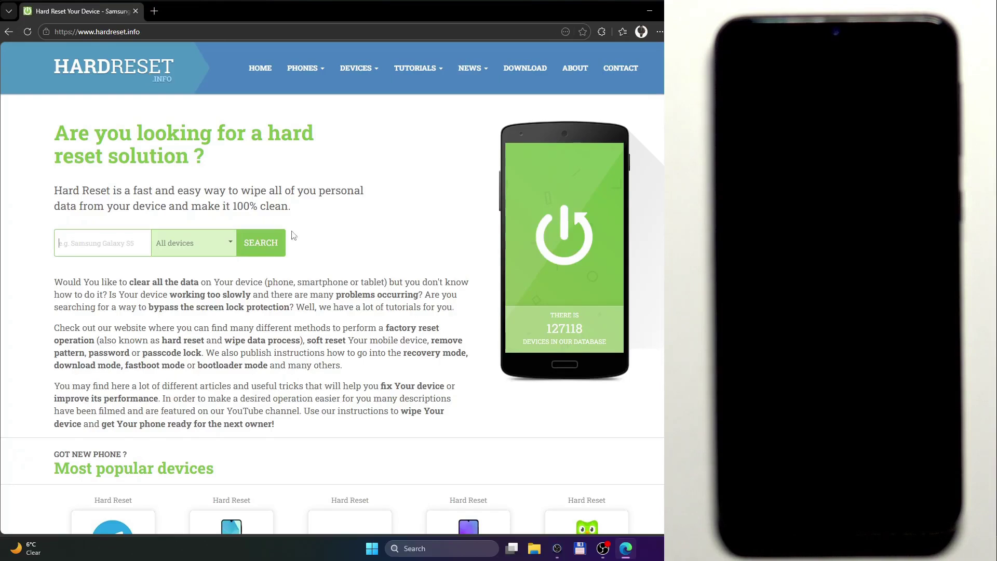
# - Switch to File Explorer, open the Downloads folder and select the archive SAMFW.COM_SM-M315F_DBT_M315FXXS4CWK7_fac.zip
pyautogui.click(533, 548)
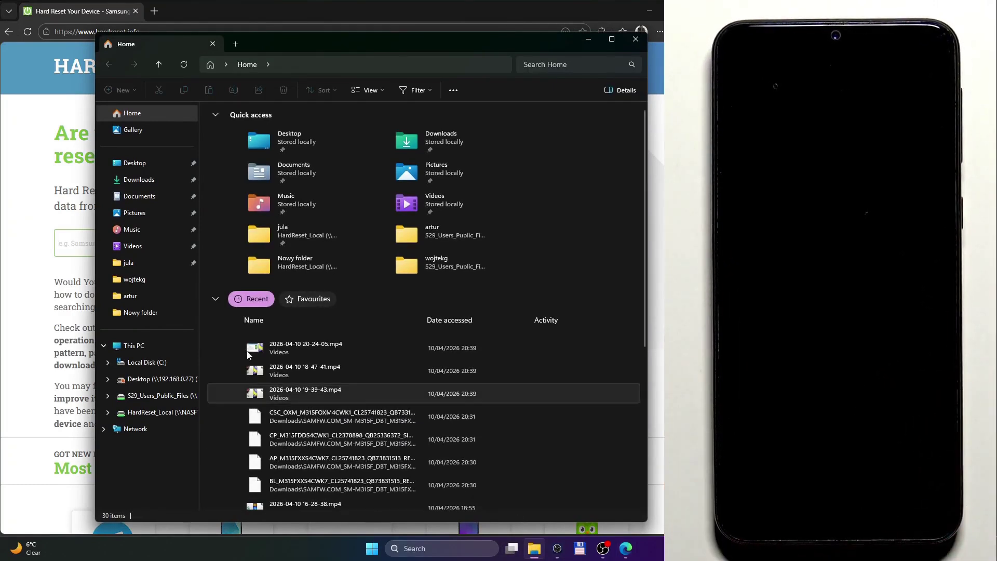
pyautogui.click(151, 180)
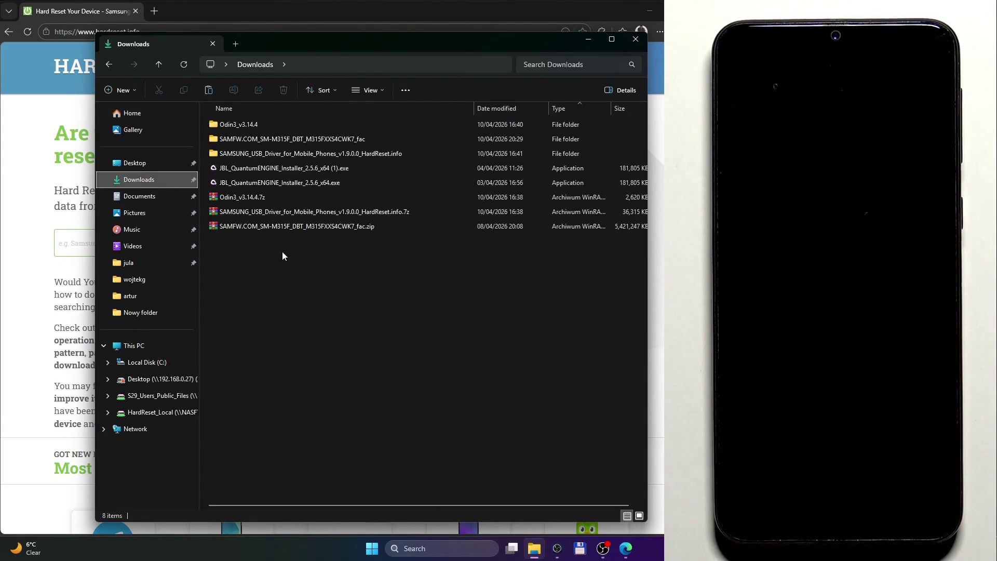
pyautogui.click(304, 227)
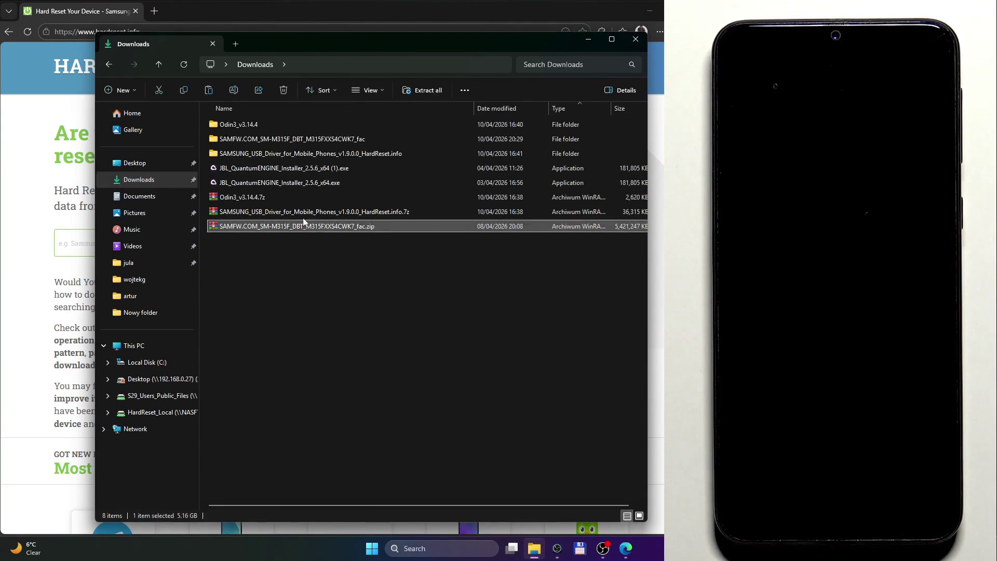
pyautogui.click(303, 214)
pyautogui.click(307, 197)
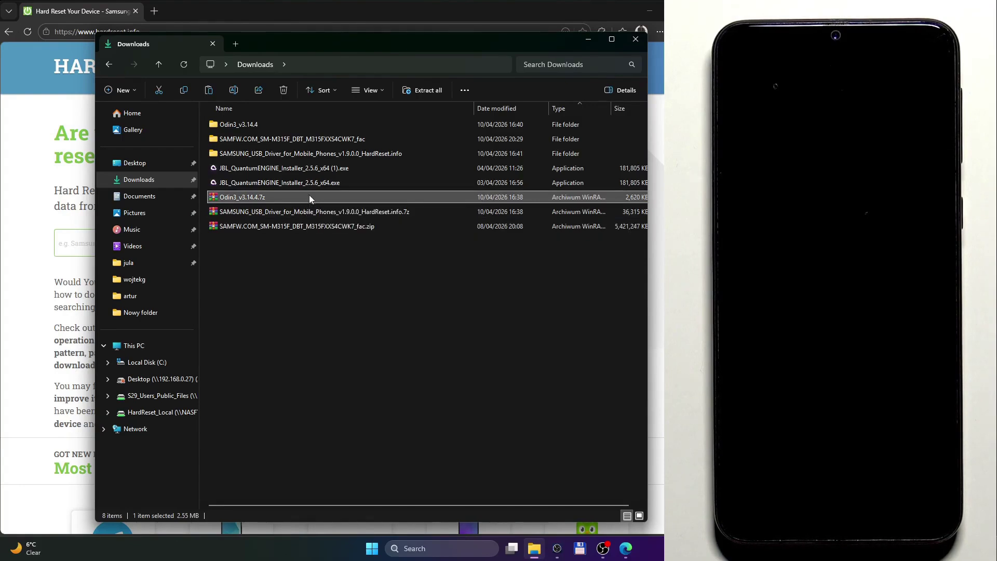
pyautogui.rightClick(309, 195)
pyautogui.moveTo(368, 393)
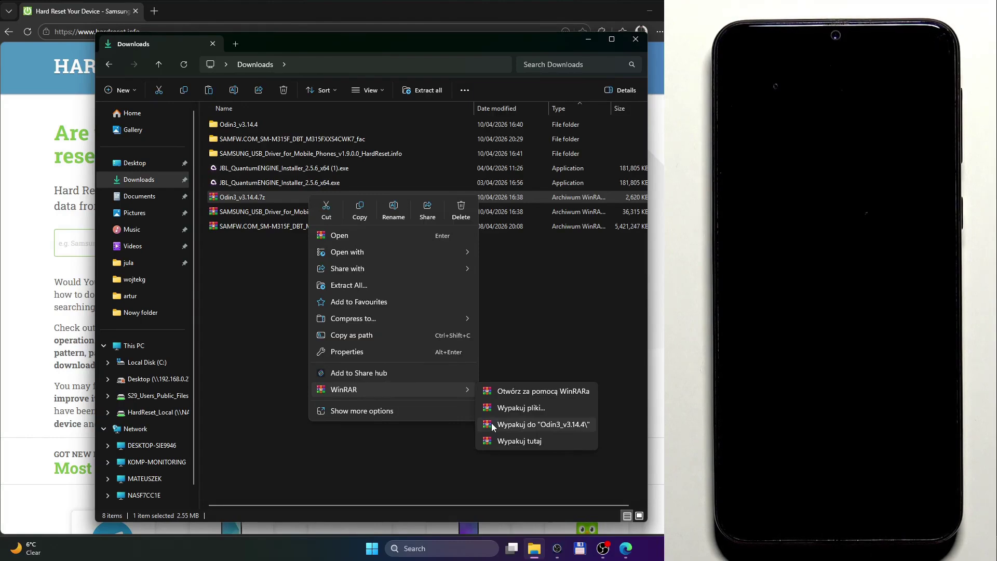
pyautogui.click(360, 286)
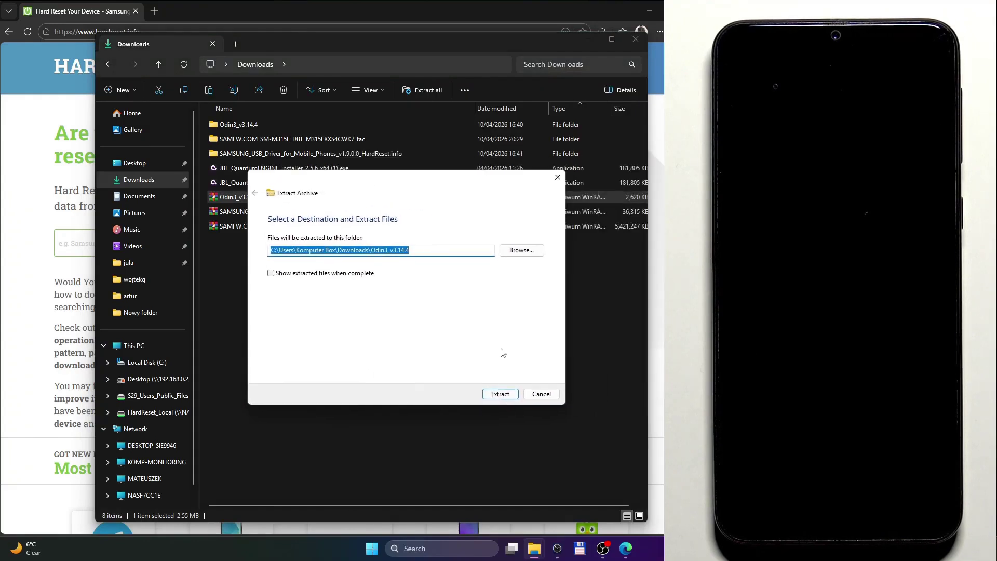
pyautogui.click(550, 393)
pyautogui.moveTo(340, 285); pyautogui.dragTo(270, 229)
pyautogui.click(289, 262)
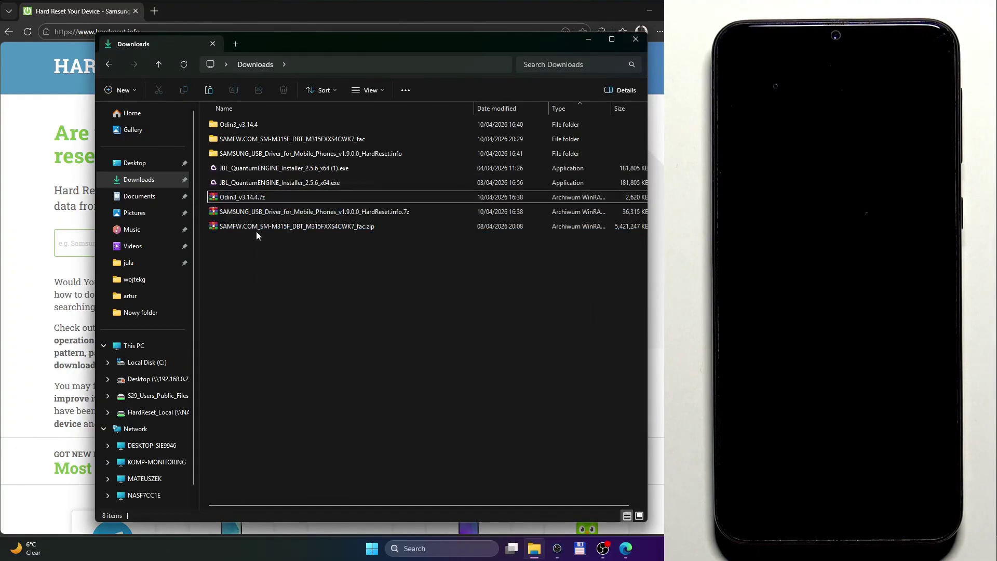
# - Launch the Samsung USB driver installer from its v1.9.0.0 folder, decline reinstalling the driver and return to the Downloads folder
pyautogui.doubleClick(281, 153)
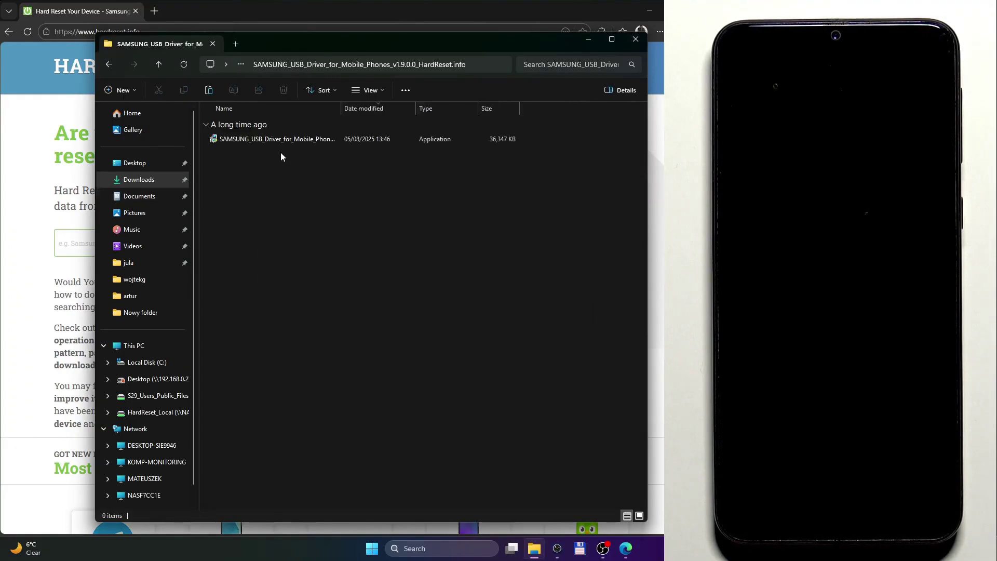
pyautogui.click(292, 142)
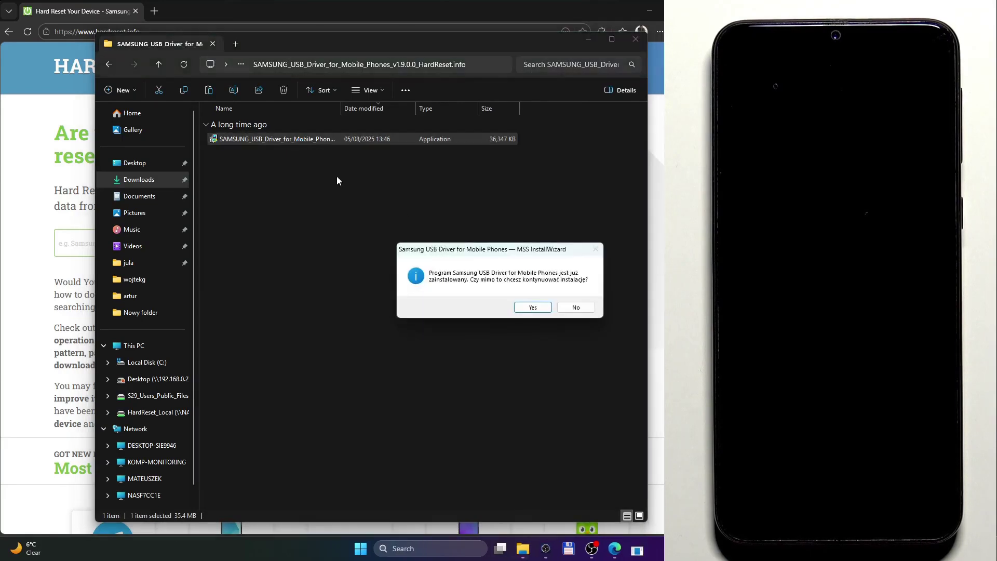
pyautogui.click(390, 235)
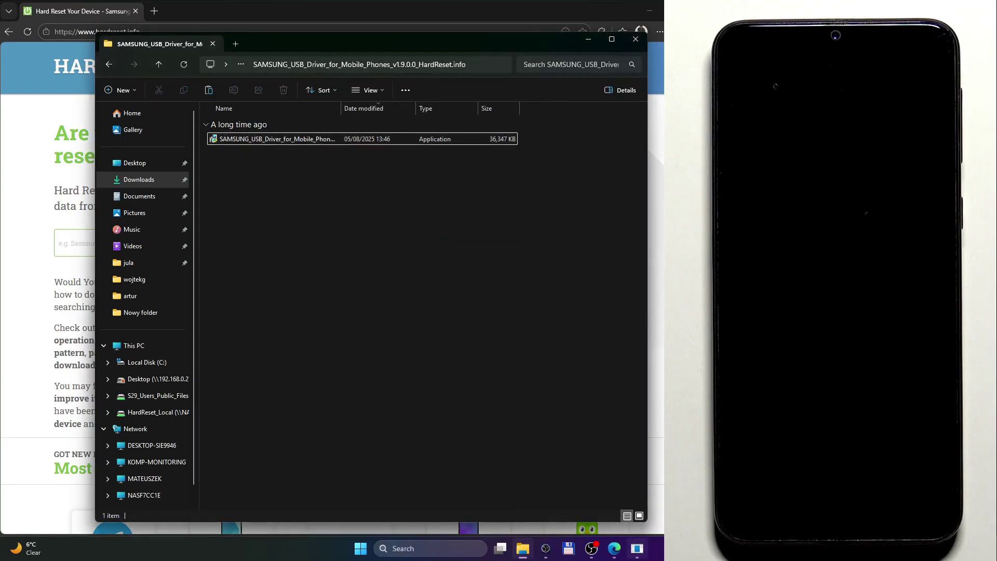
pyautogui.moveTo(487, 257); pyautogui.dragTo(380, 232)
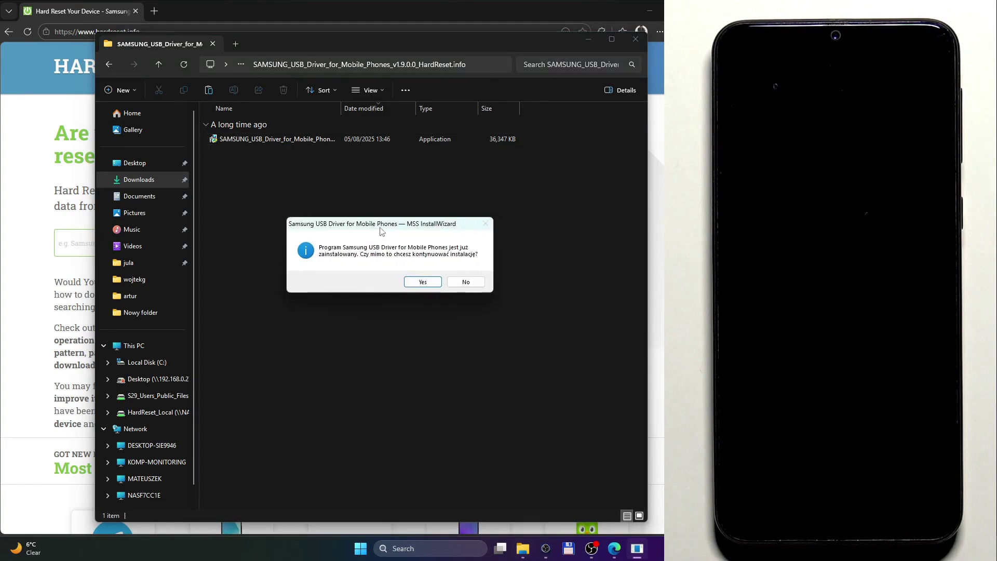
pyautogui.click(466, 283)
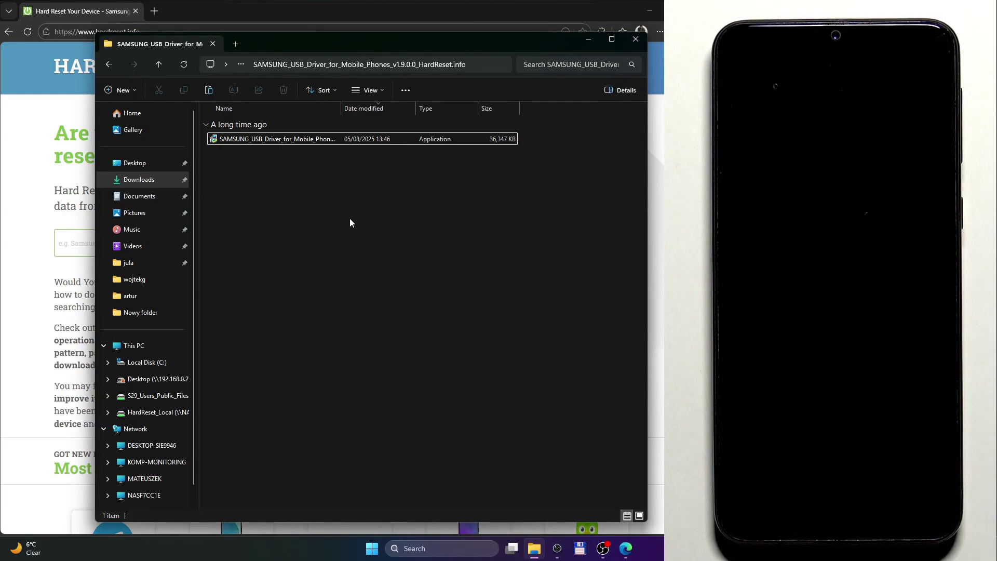
pyautogui.click(275, 143)
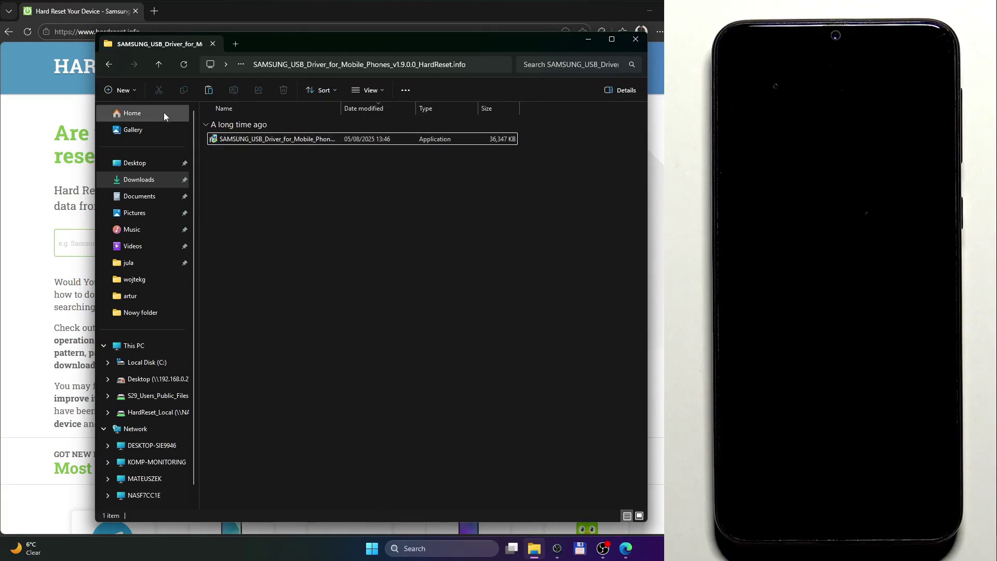
pyautogui.click(112, 67)
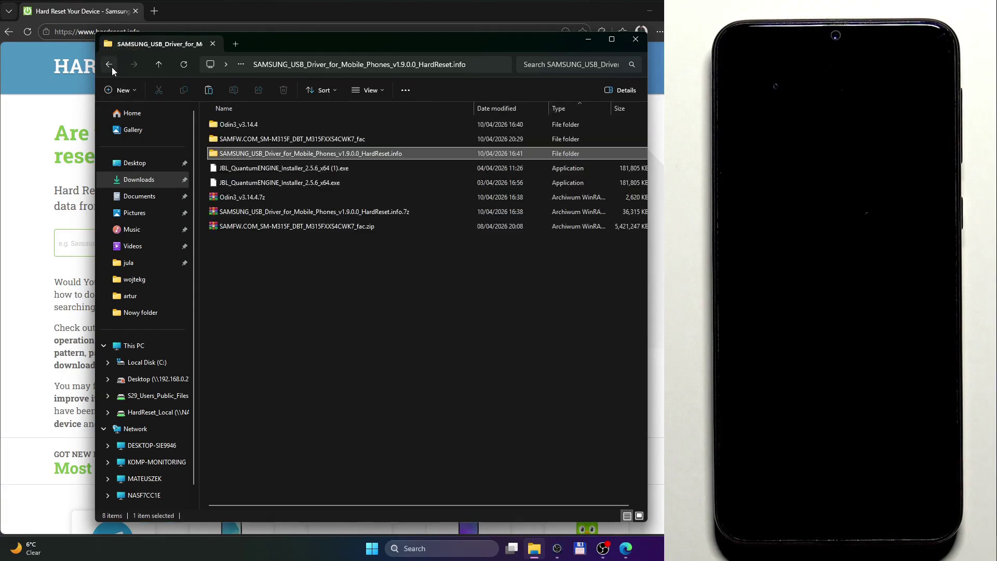
# - Launch Odin3_v3.14.4.exe from the nested Odin3_v3.14.4 folder and reposition its window so that it is fully in view
pyautogui.doubleClick(248, 128)
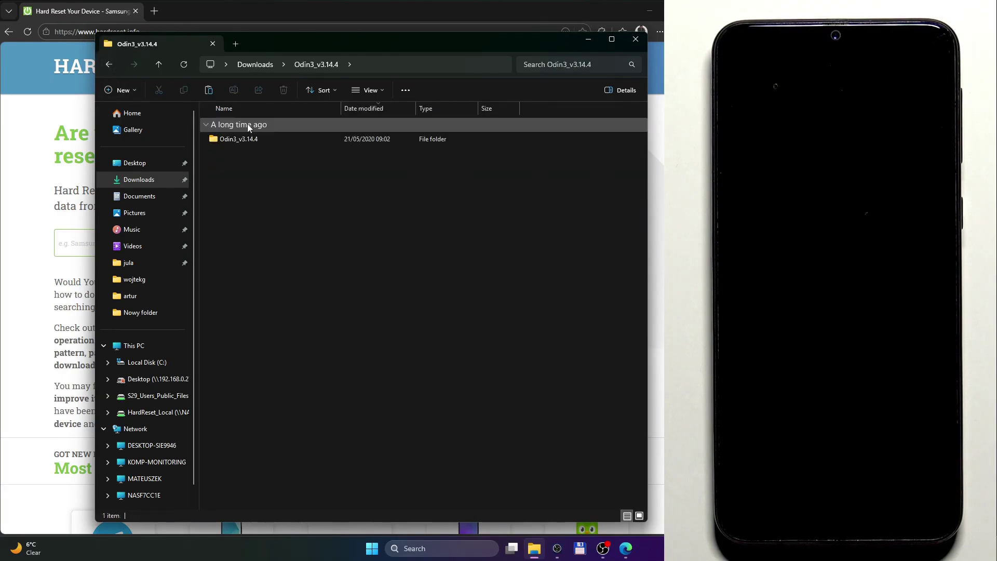
pyautogui.doubleClick(247, 139)
pyautogui.doubleClick(236, 154)
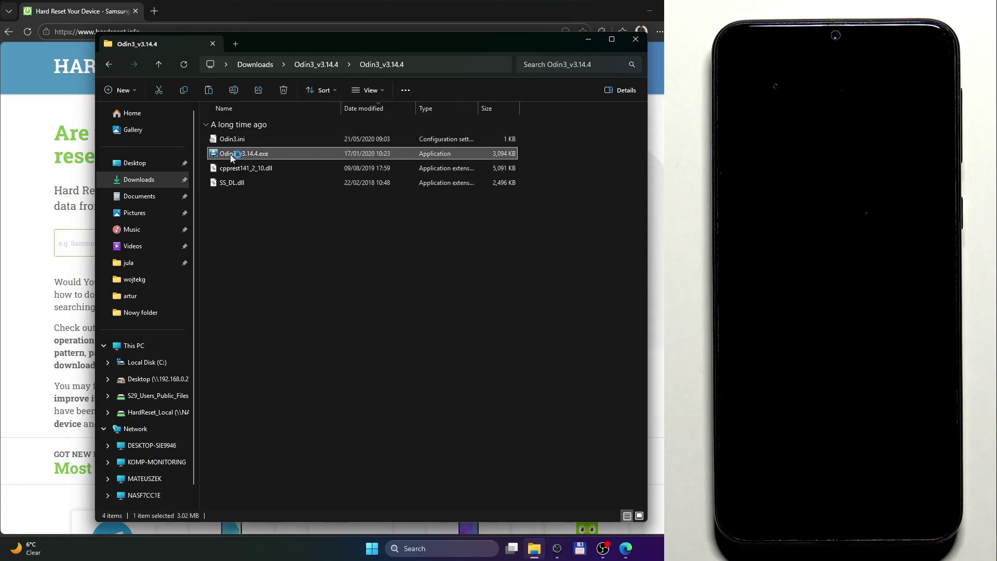
pyautogui.click(574, 361)
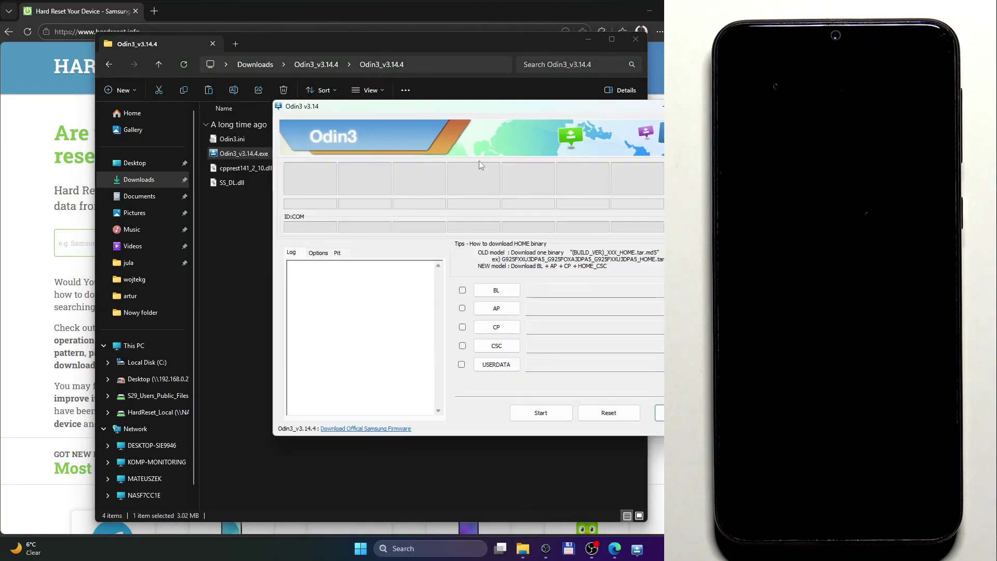
pyautogui.moveTo(395, 105); pyautogui.dragTo(211, 104)
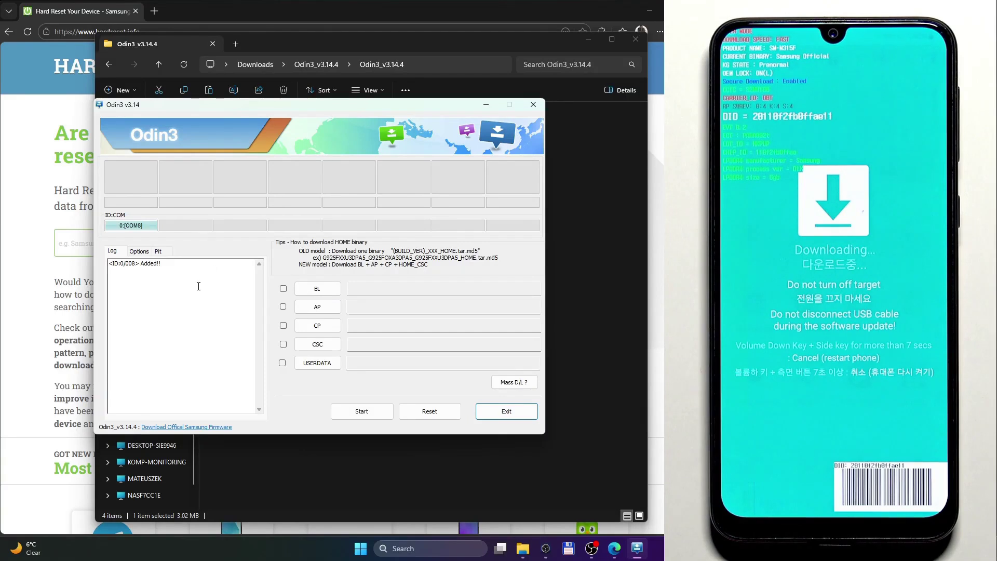
# - Load BL_M315FXXS4CWK7_CL25741823_QB73831513_REV00_user_low_ship.tar.md5 from the SAMFW.COM_SM-M315F_DBT_M315FXXS4CWK7_fac folder in Downloads as the BL file
pyautogui.click(312, 291)
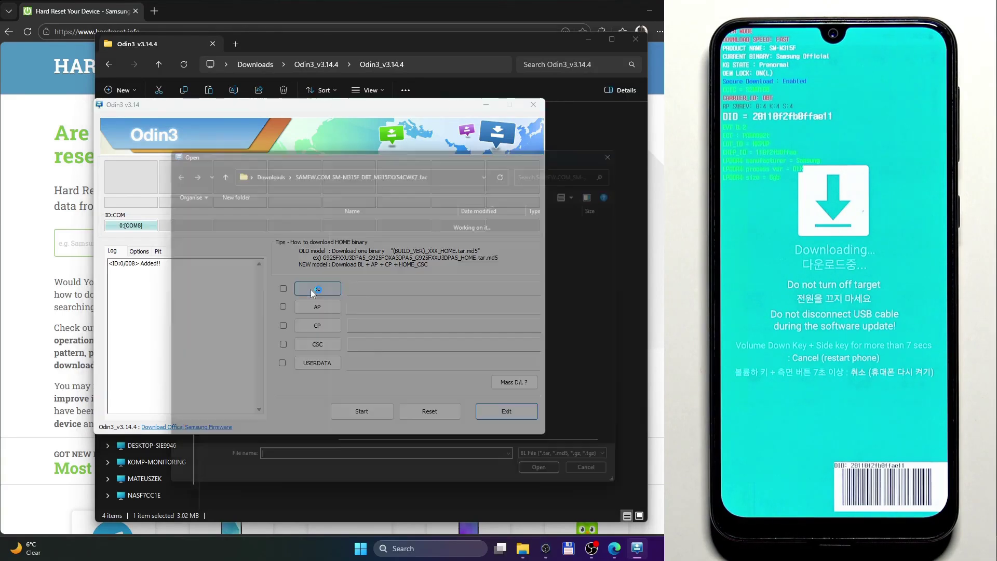
pyautogui.click(254, 273)
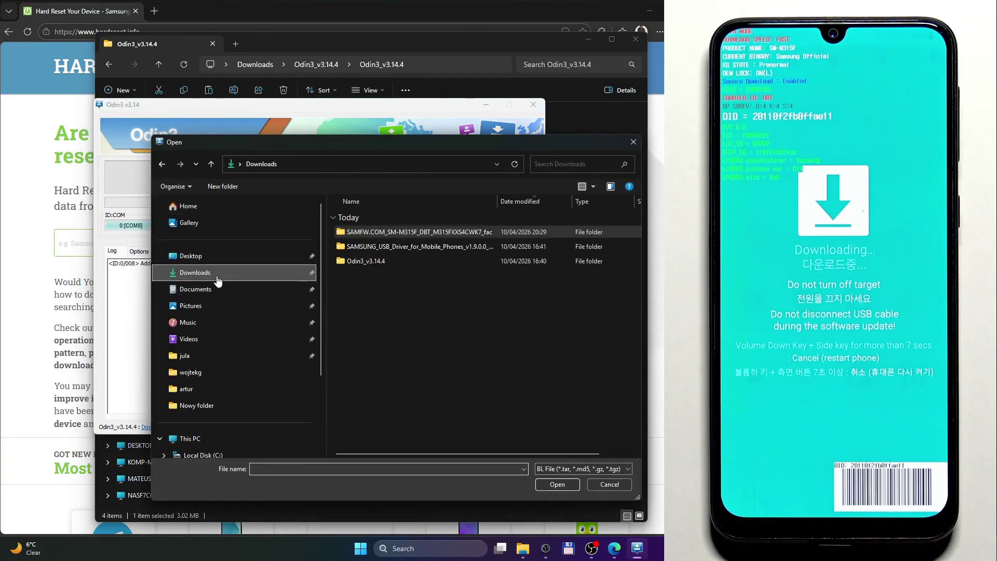
pyautogui.click(410, 234)
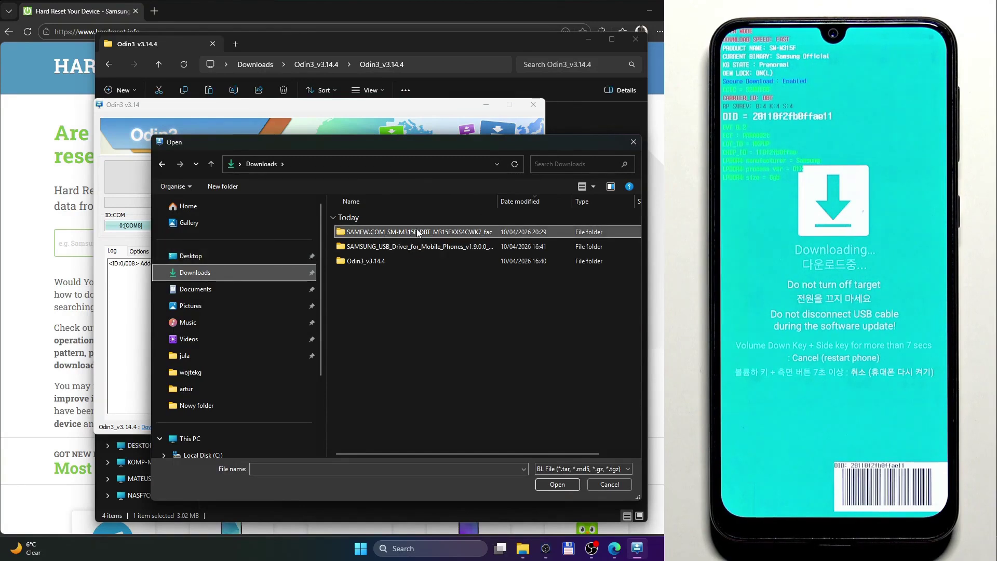
pyautogui.doubleClick(421, 234)
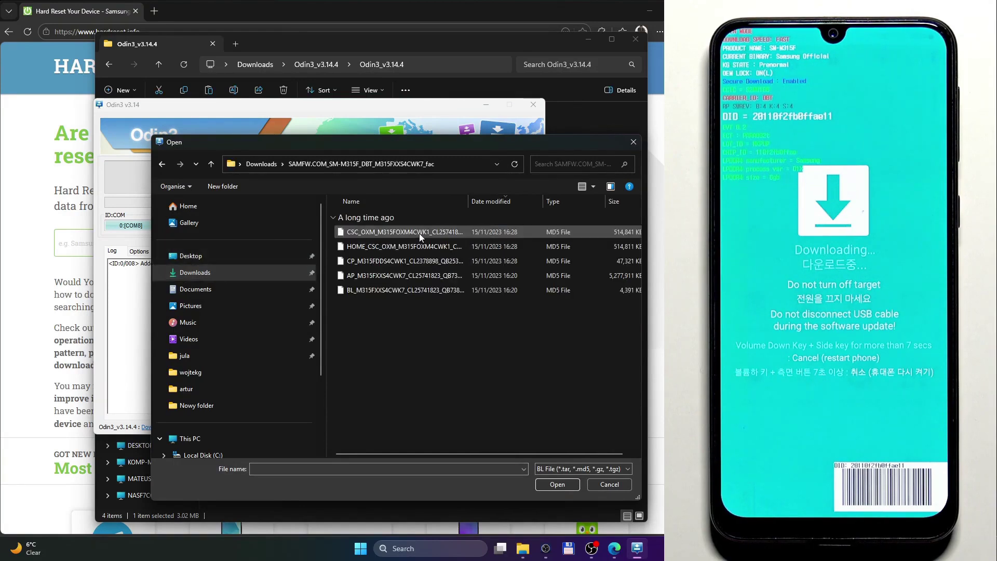
pyautogui.click(382, 291)
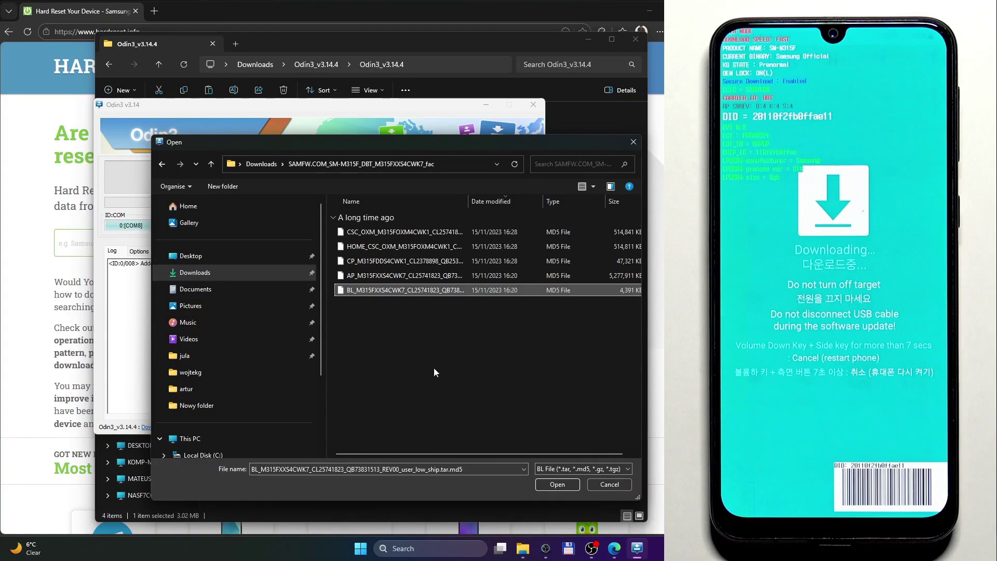
pyautogui.click(554, 485)
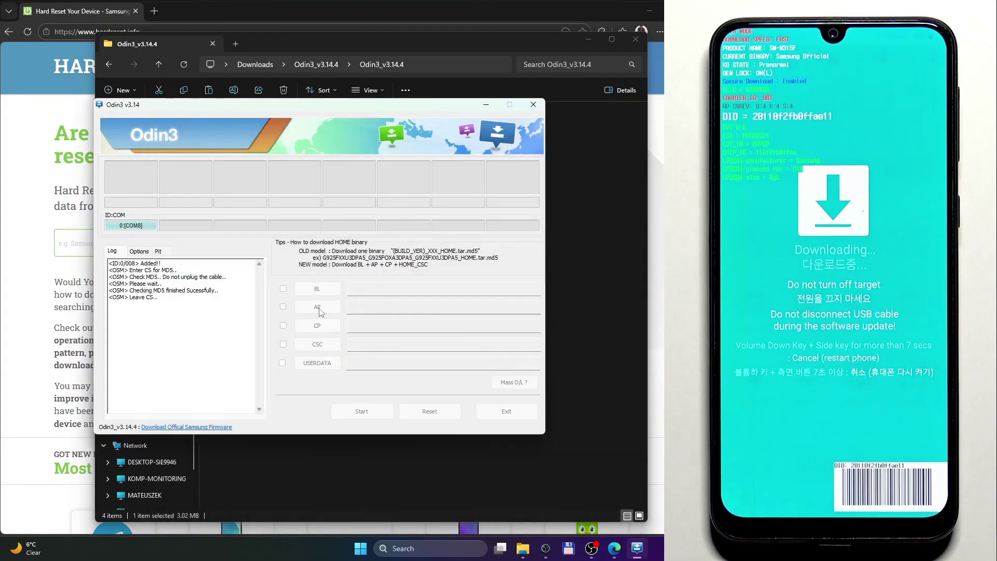
# - Load the AP_M315FXXS4CWK7 file as AP and CP_M315FDDS4CWK1_CL2378898_QB25336372_SIGNED.tar.md5 as CP
pyautogui.click(317, 306)
pyautogui.click(406, 275)
pyautogui.click(561, 484)
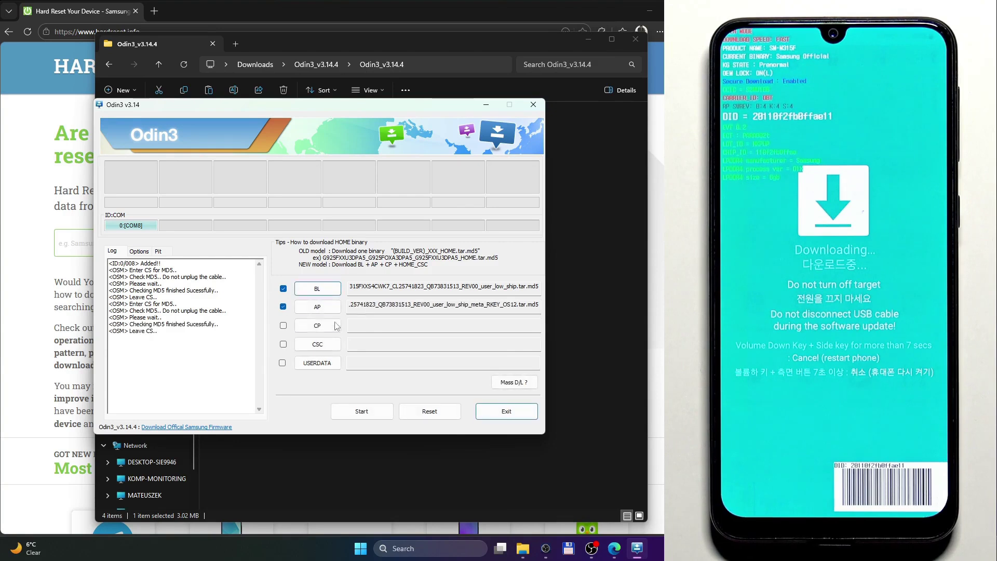
pyautogui.click(311, 329)
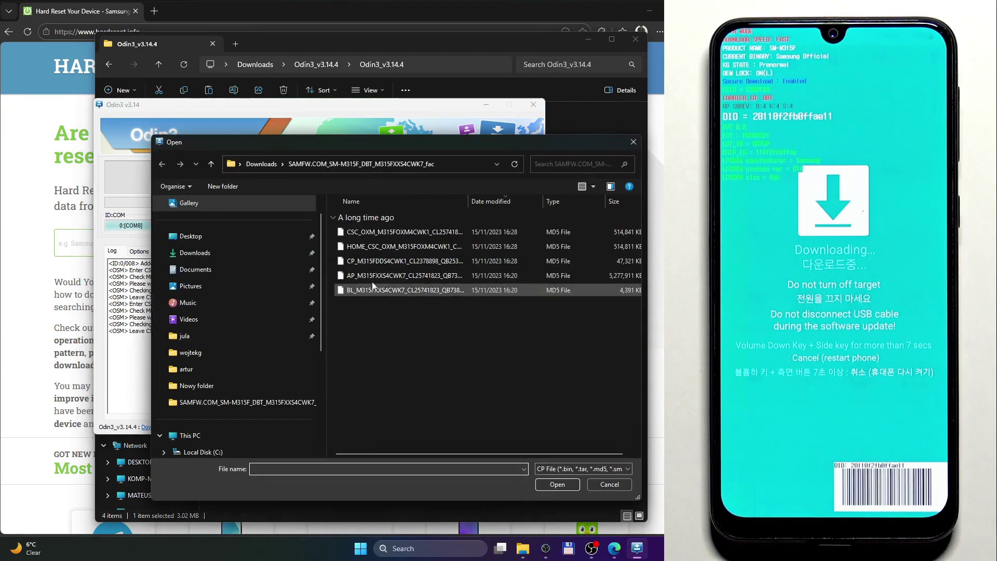
pyautogui.click(377, 265)
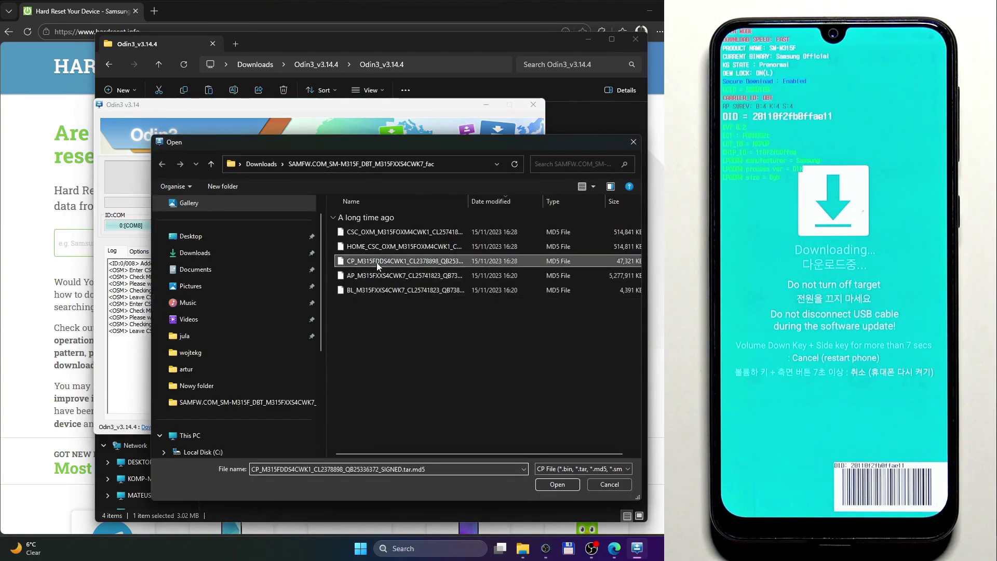
pyautogui.click(553, 485)
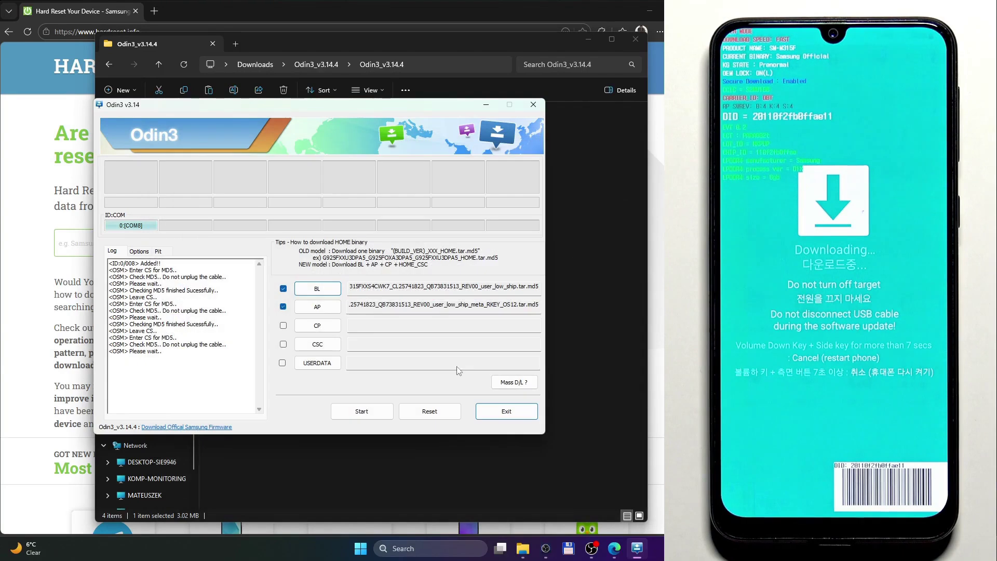
# - Load HOME_CSC_OXM_M315FOXM4CWK1_CL25741823_QB73310550_REV00_user_low_ship.tar.md5 as the CSC file and start flashing the phone
pyautogui.click(316, 345)
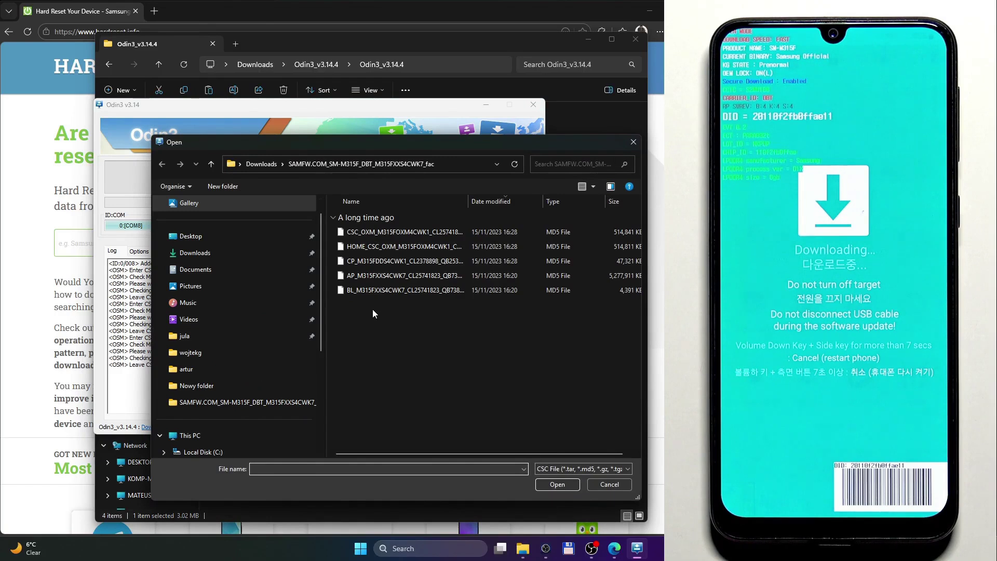
pyautogui.click(368, 248)
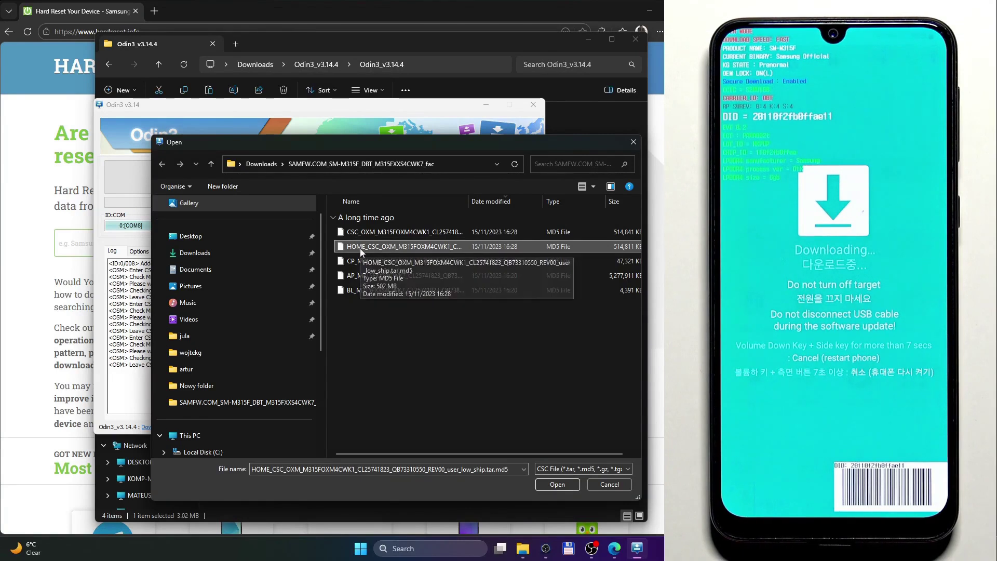
pyautogui.click(560, 485)
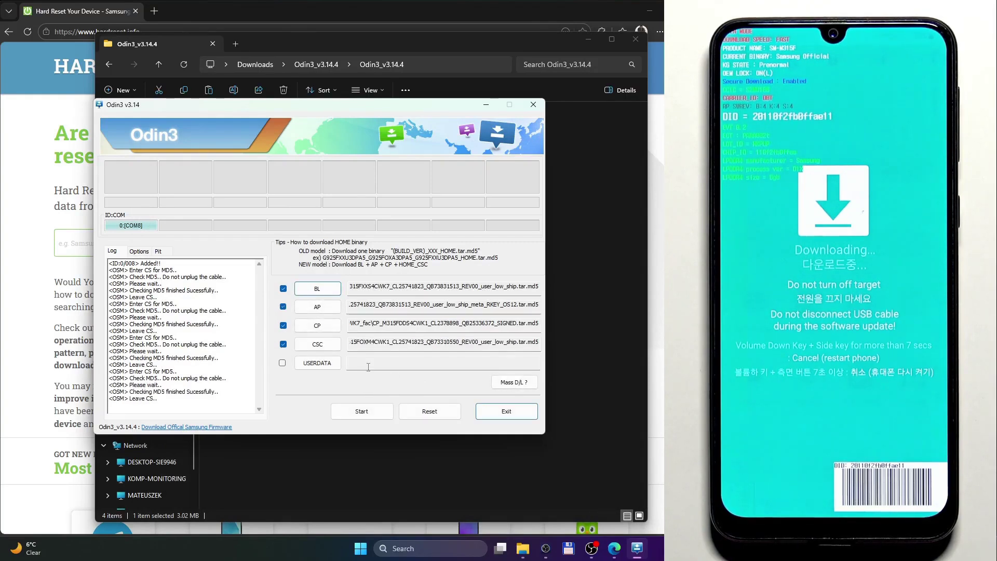
pyautogui.click(362, 412)
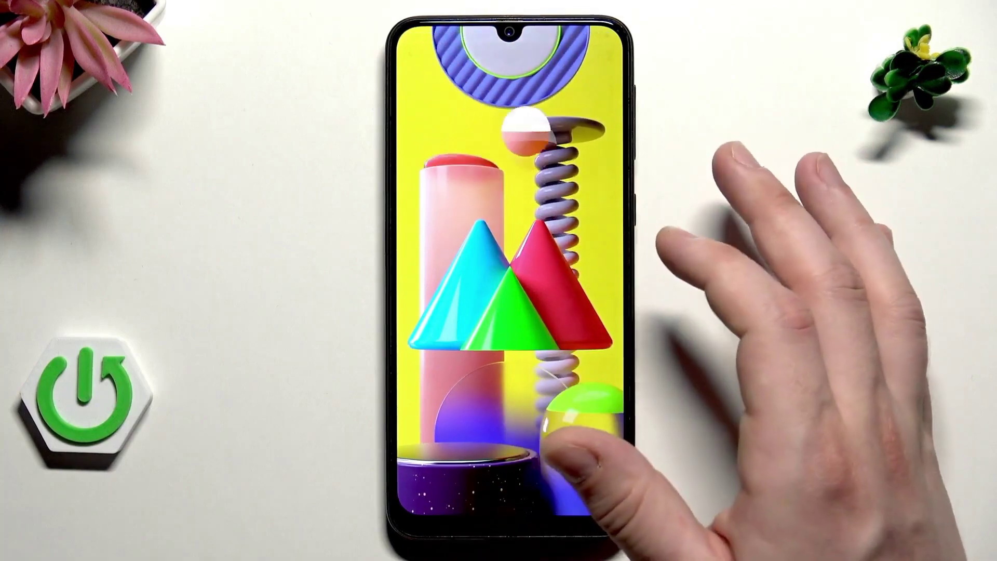
pyautogui.moveTo(557, 360); pyautogui.dragTo(561, 234)
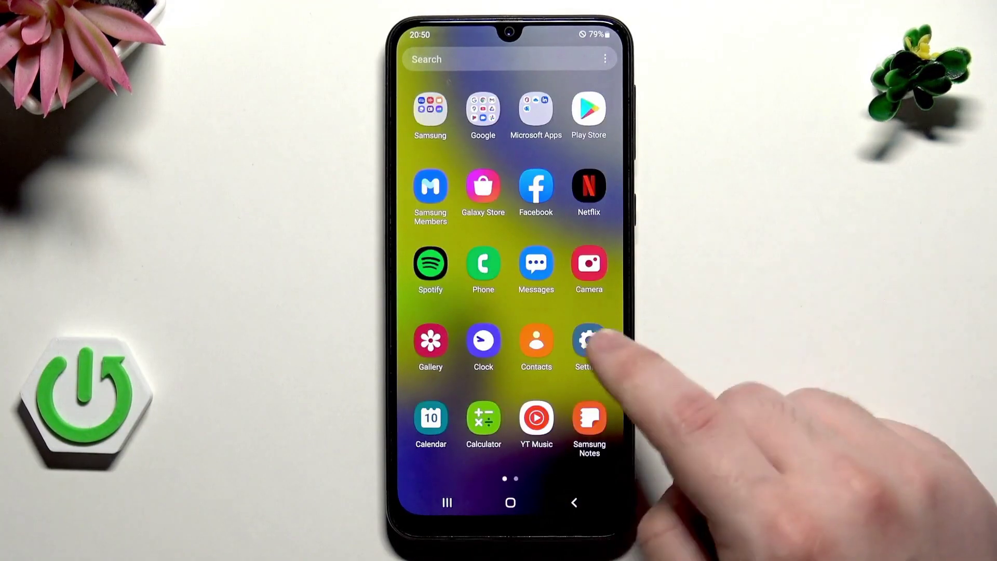
pyautogui.click(589, 340)
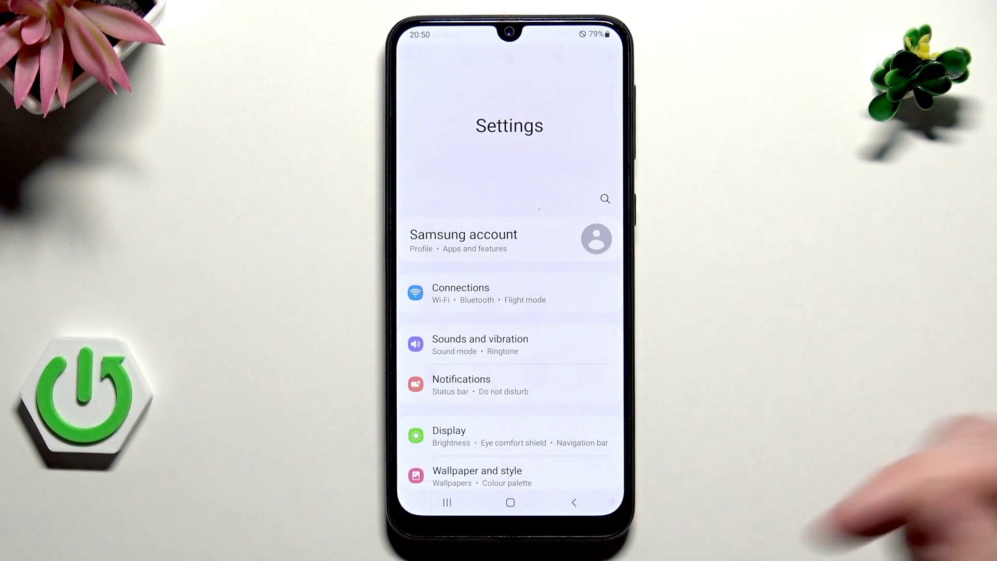
pyautogui.scroll(-10, 540, 447)
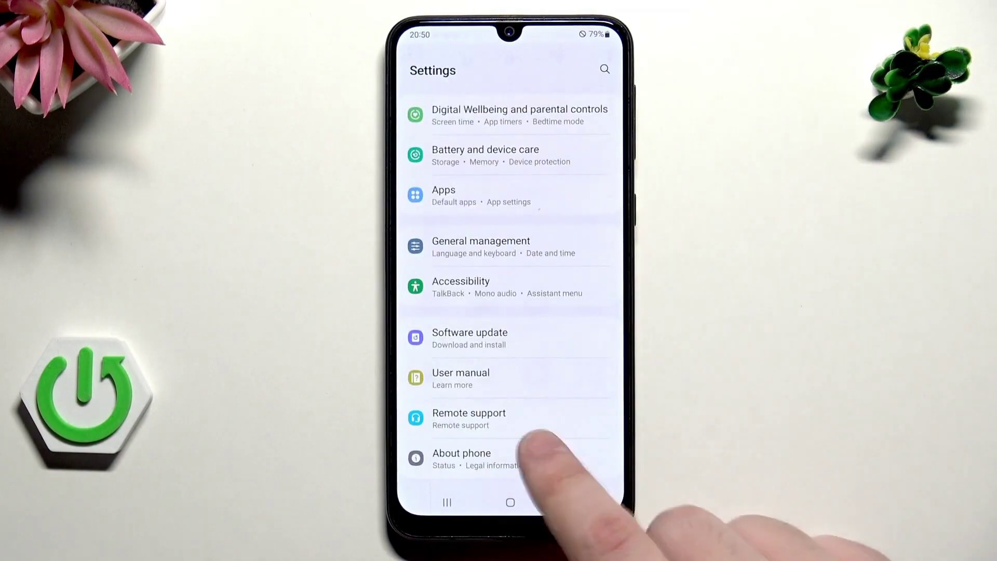
pyautogui.click(499, 458)
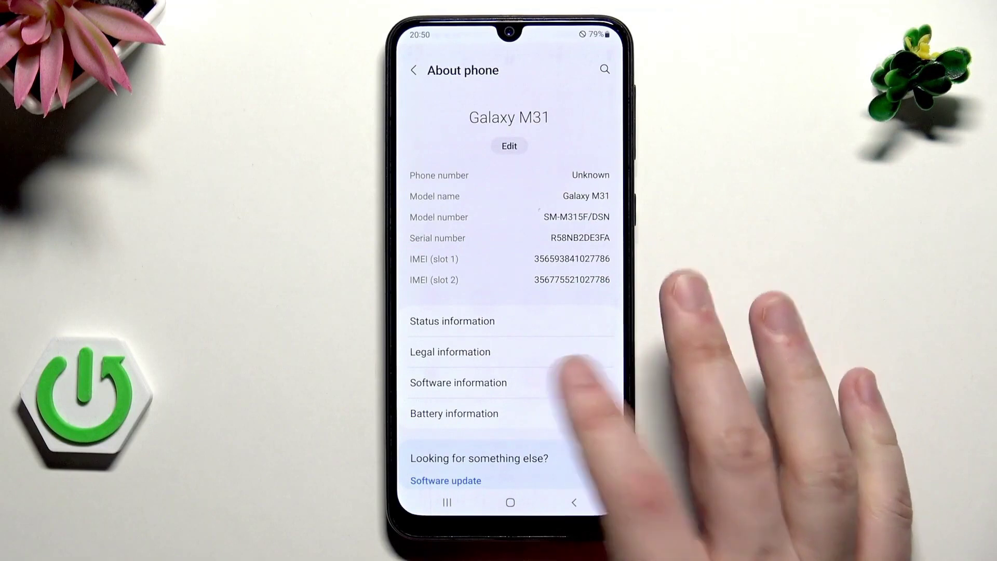
pyautogui.click(576, 383)
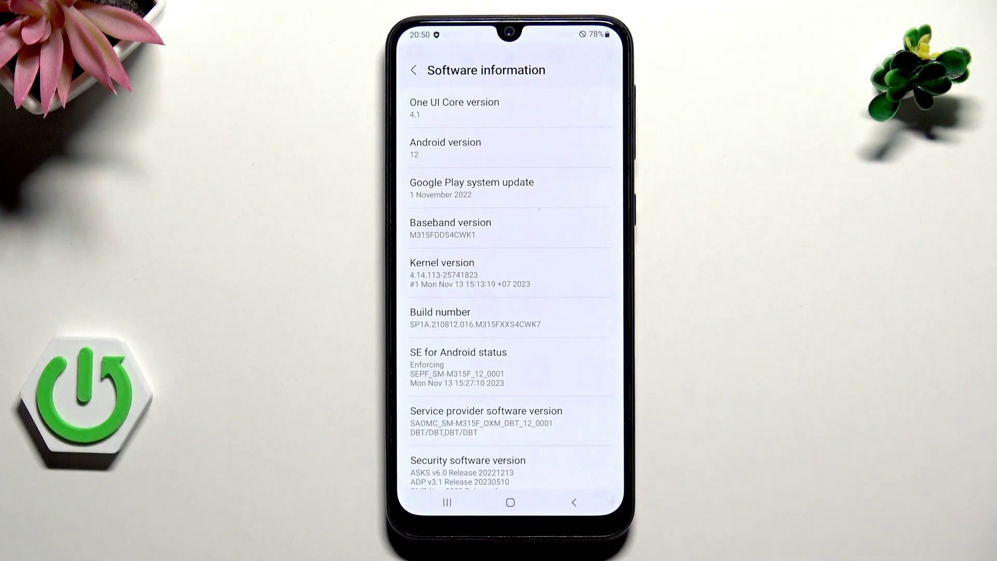
pyautogui.click(511, 502)
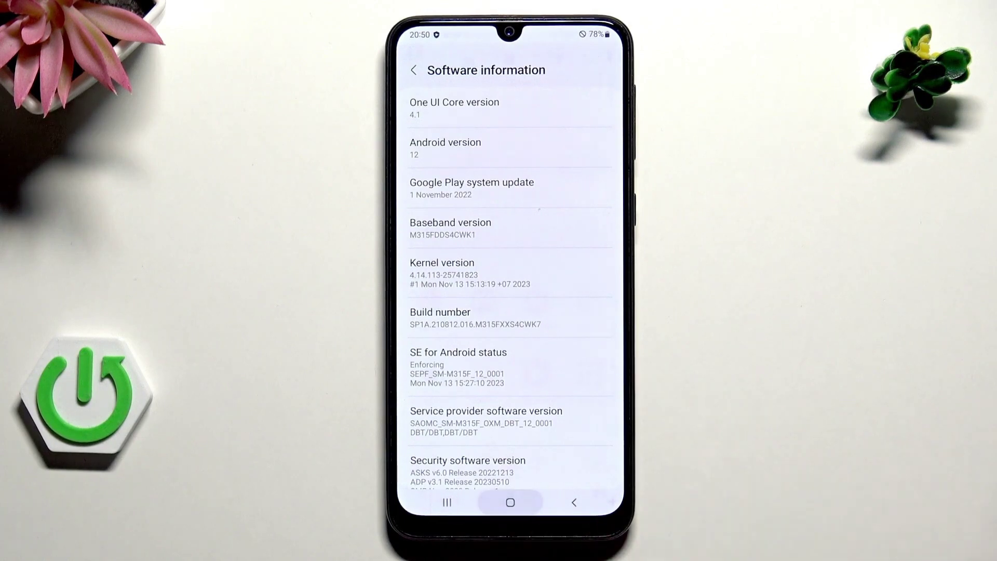